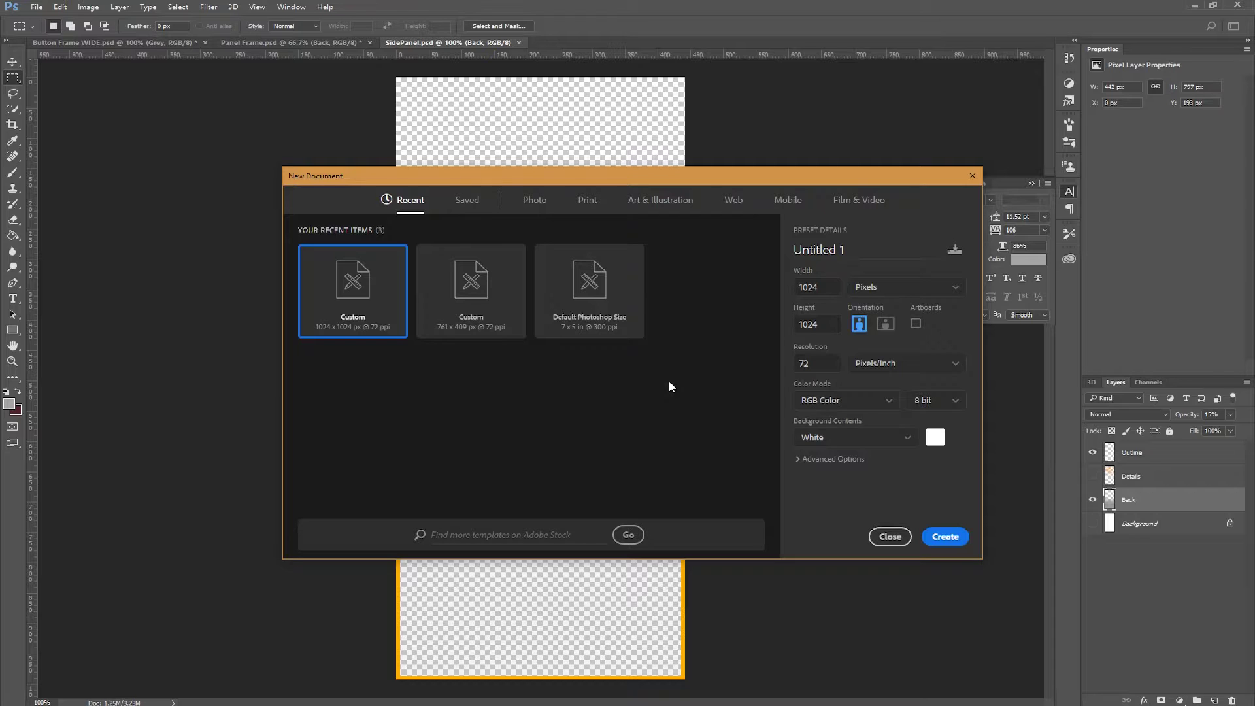
Create a new document 1000 px wide by 400 px high.
left_click_drag(611, 175, 579, 183)
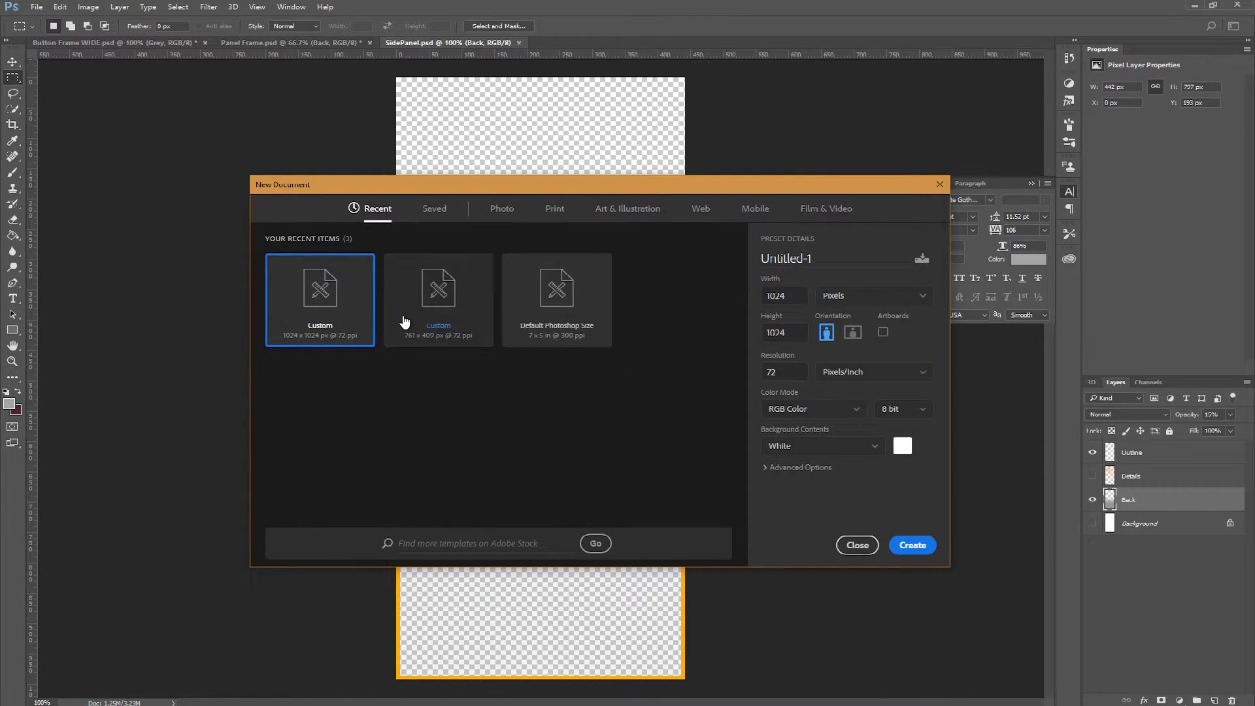
double_click(796, 295)
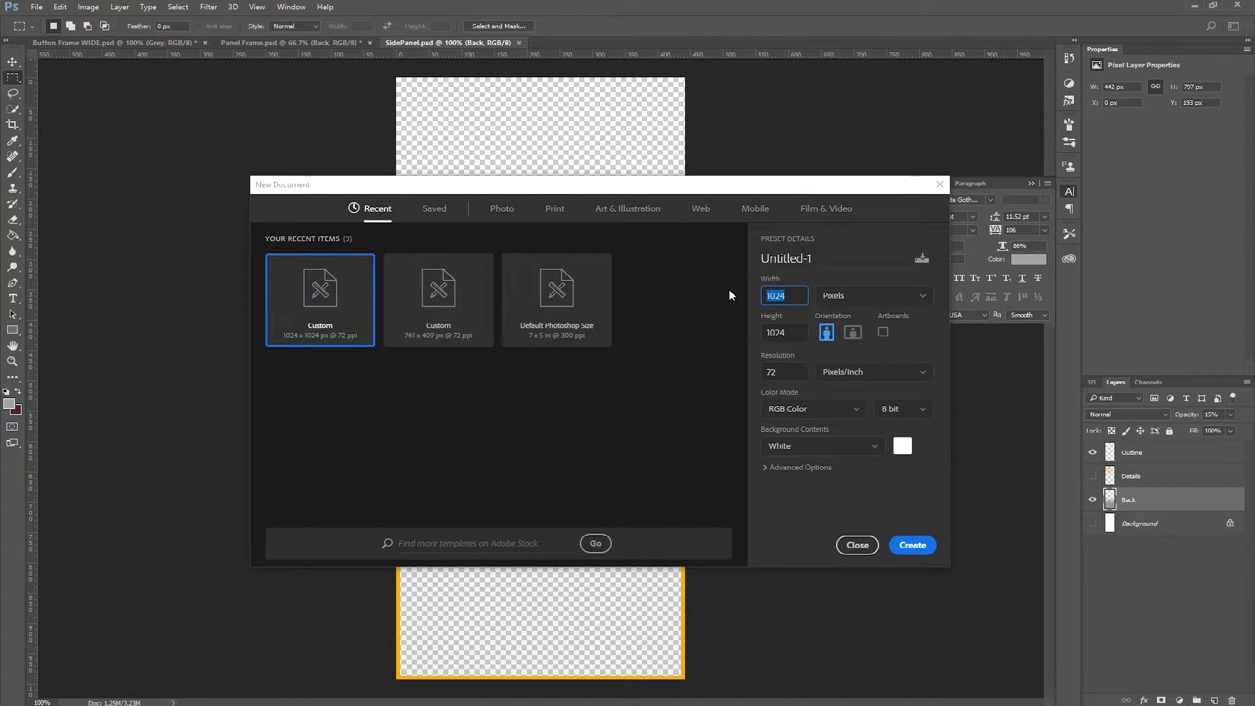
type("1000")
key("Tab")
key("Tab")
type("400")
left_click(908, 545)
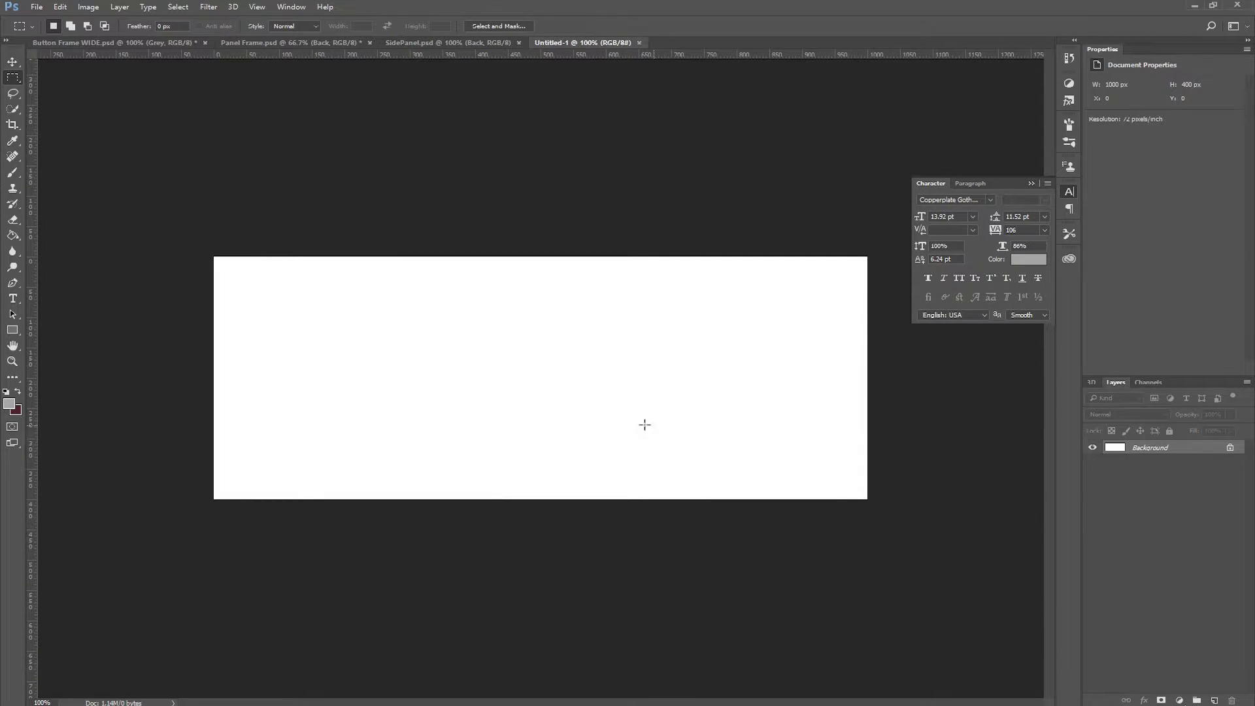
Erase the white background with the Magic Eraser, then bring up Button Frame WIDE.psd.
left_click(13, 220)
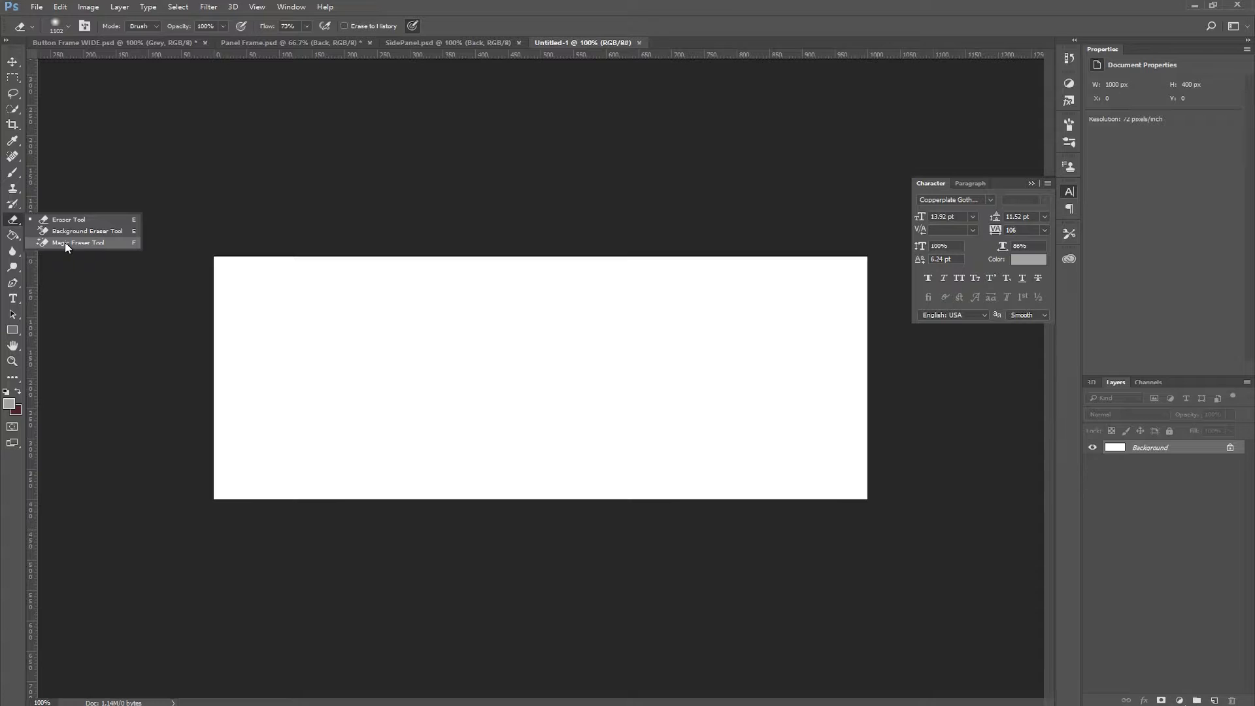
left_click(66, 243)
left_click(483, 357)
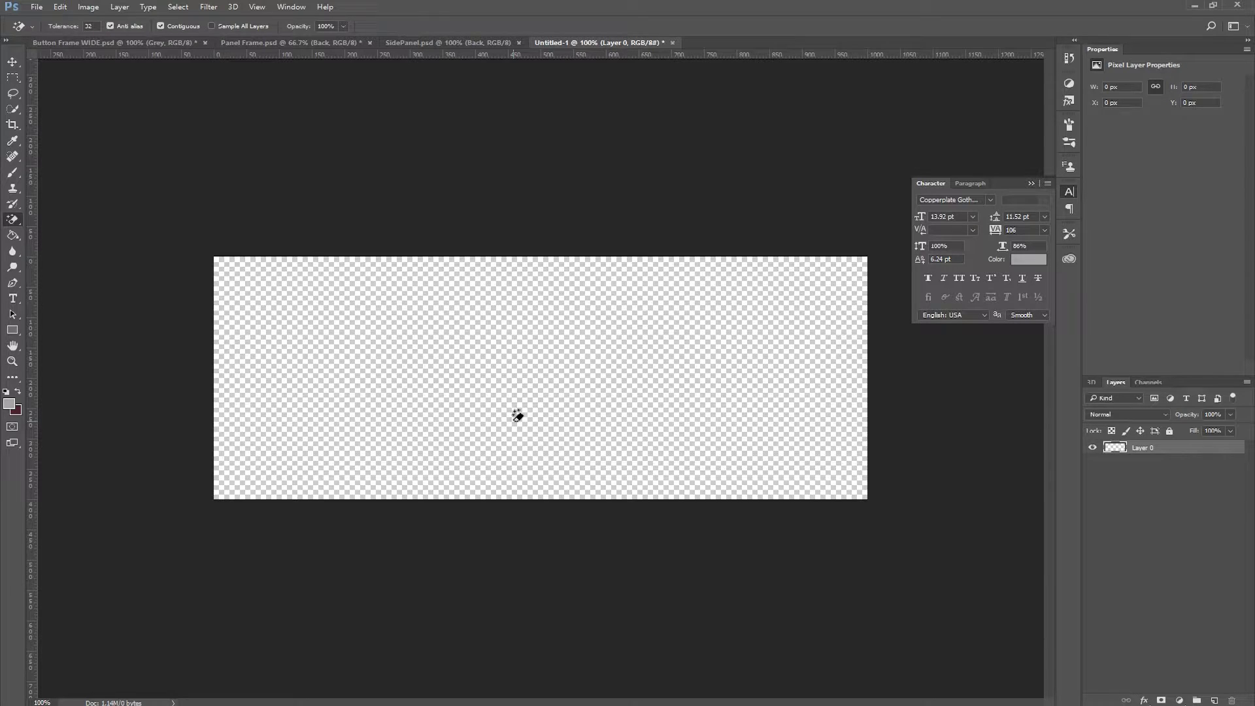
left_click(163, 43)
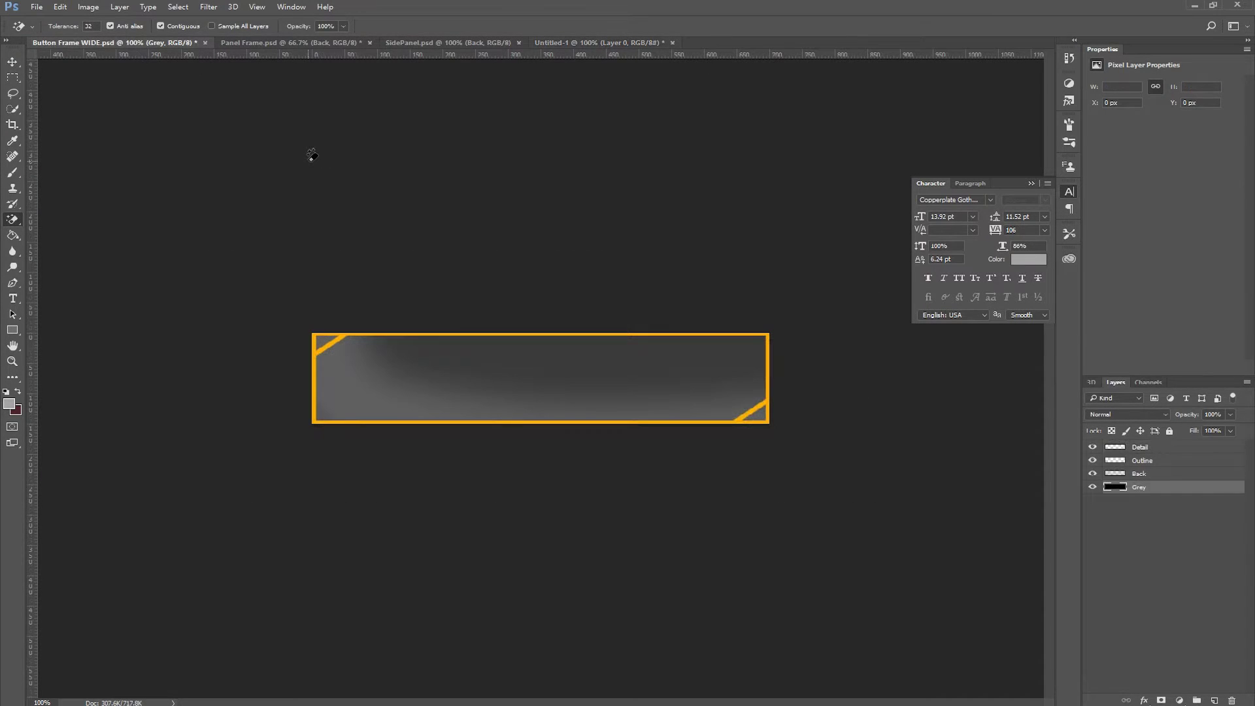
Bring up Panel Frame.psd and check its layer opacity without changing it.
left_click(292, 40)
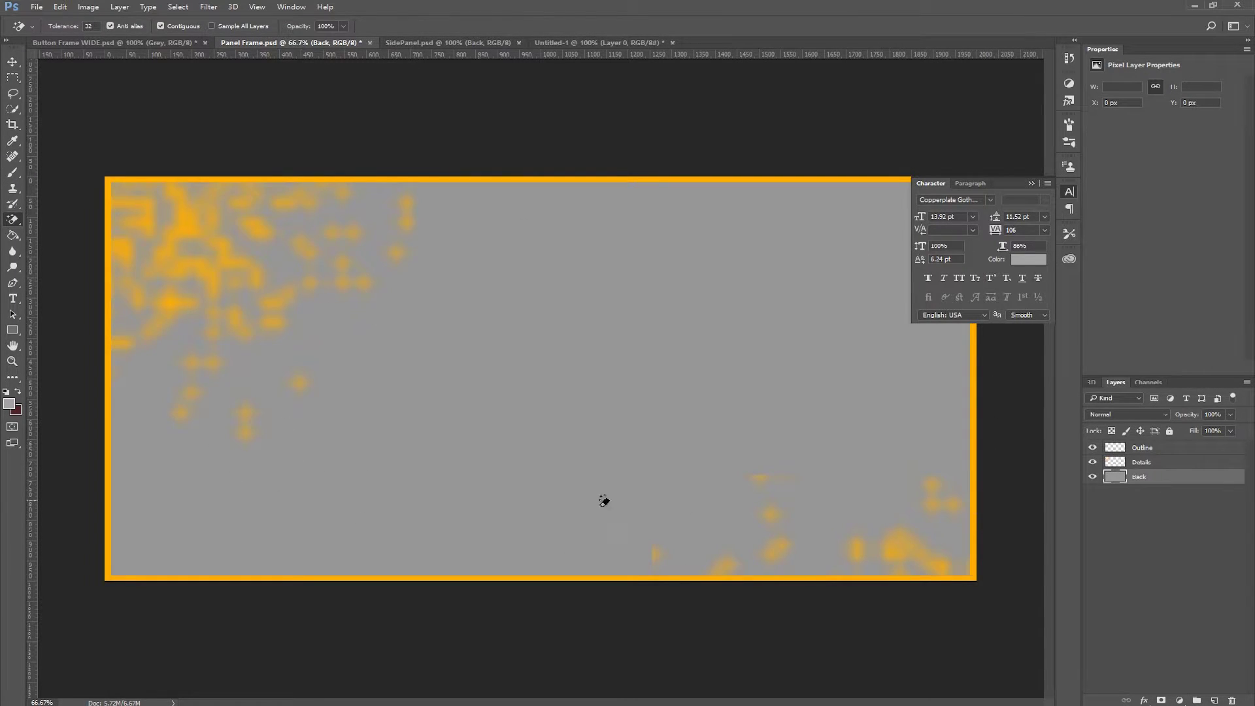
left_click(1229, 415)
left_click(399, 222)
Sample the frame's orange border as the foreground colour, confirming #ffae00, and return to Untitled-1.
left_click(13, 173)
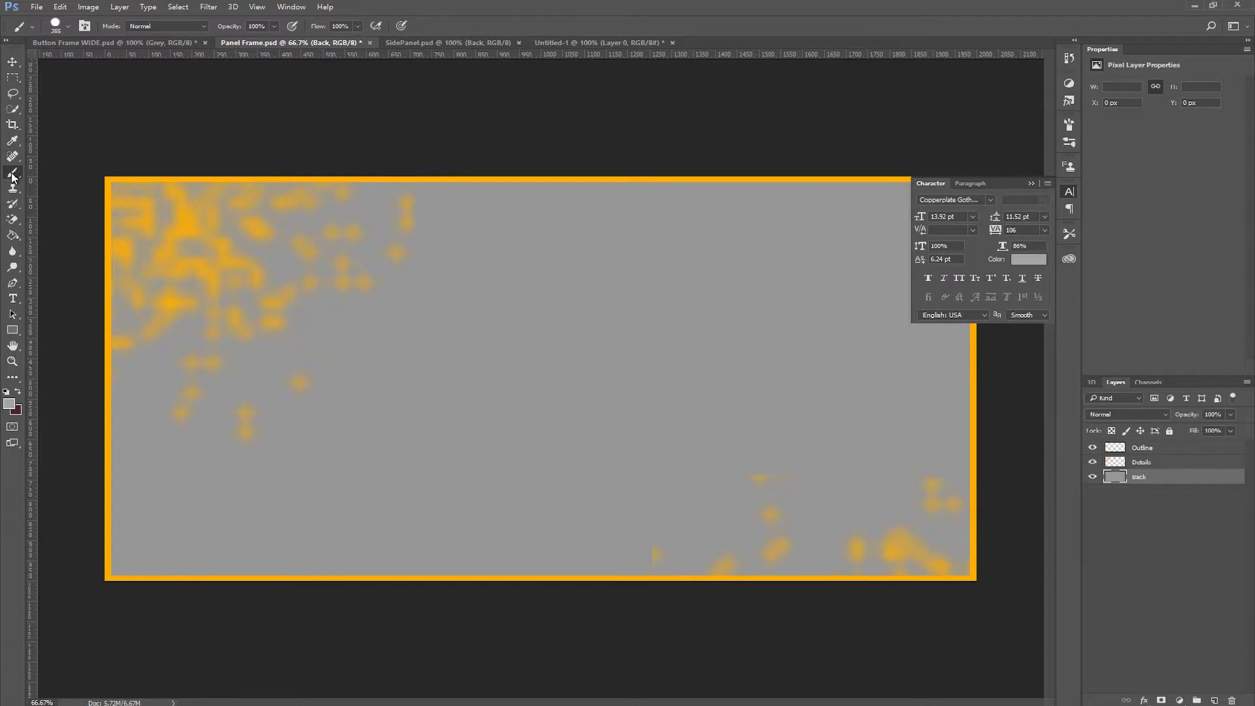
key("alt")
left_click(109, 186, "alt")
left_click_drag(110, 183, 451, 178, "alt")
left_click(9, 403)
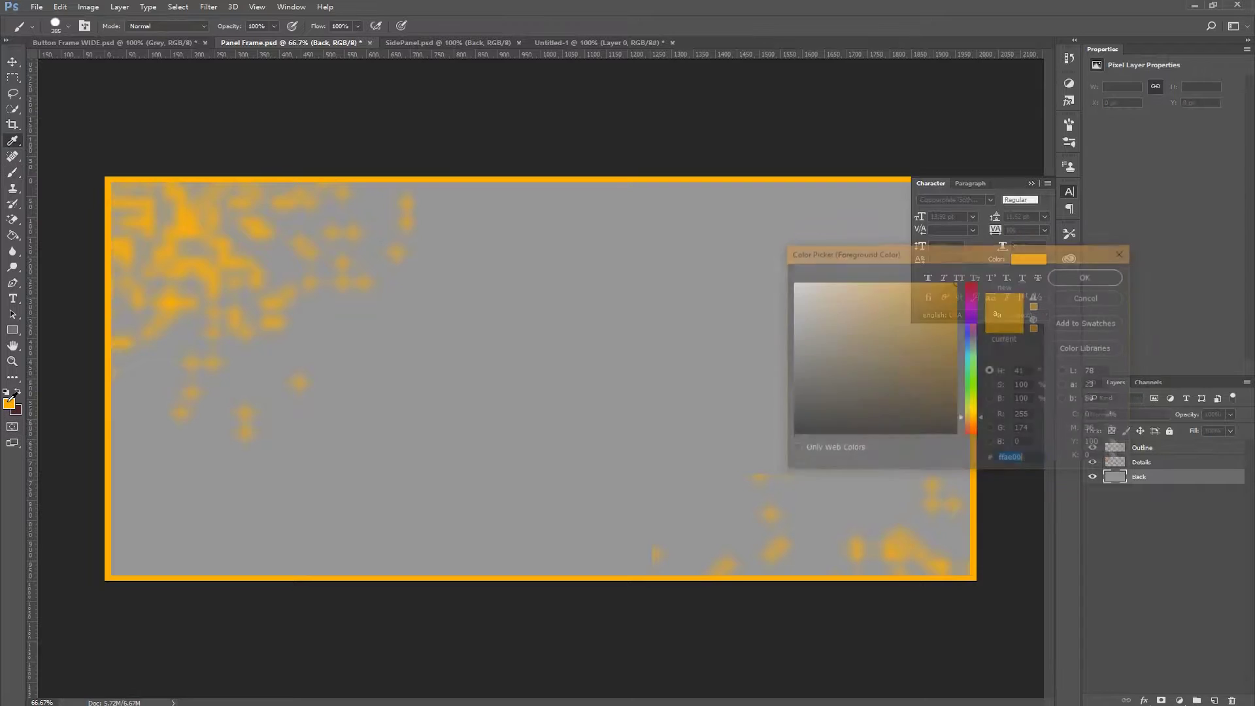
left_click_drag(959, 261, 567, 265)
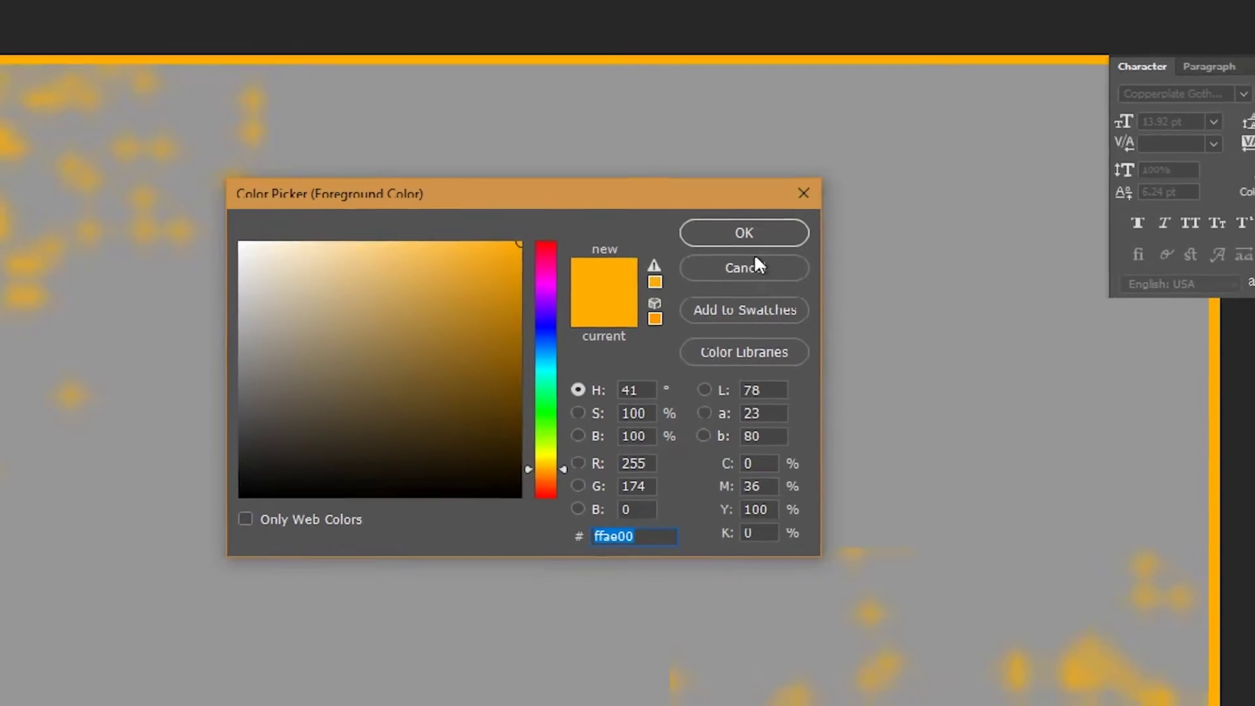
left_click(755, 259)
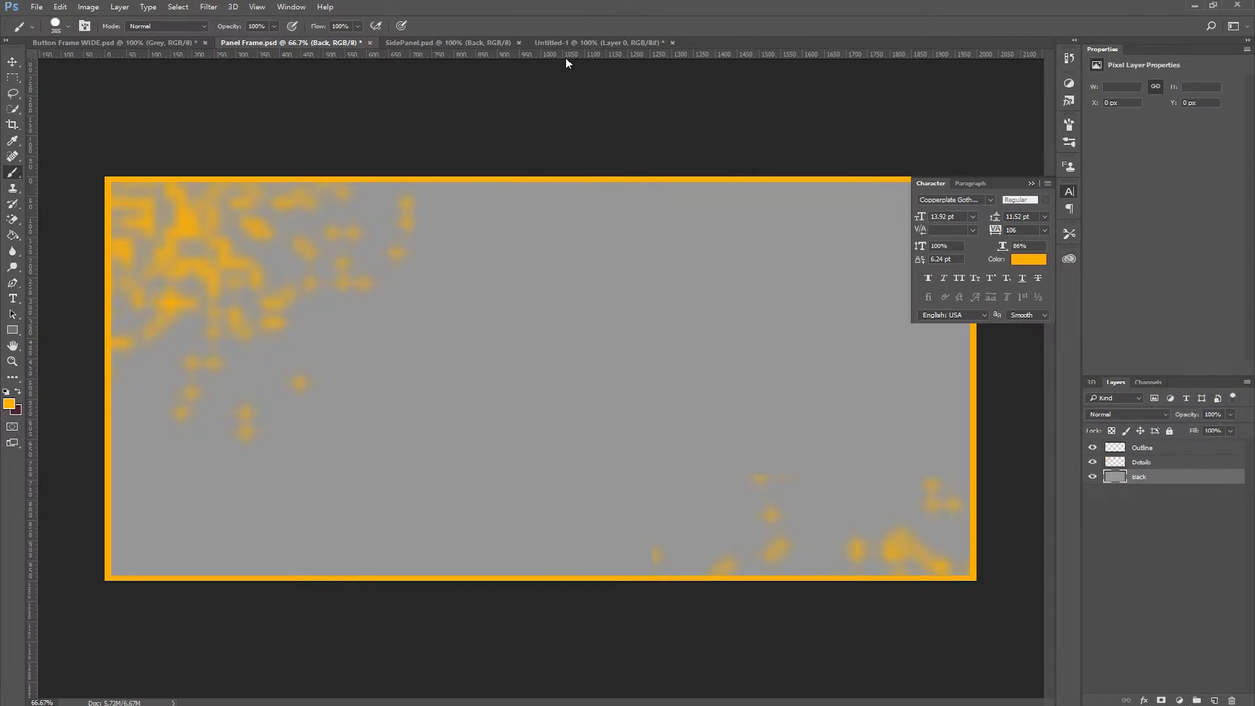
left_click(566, 43)
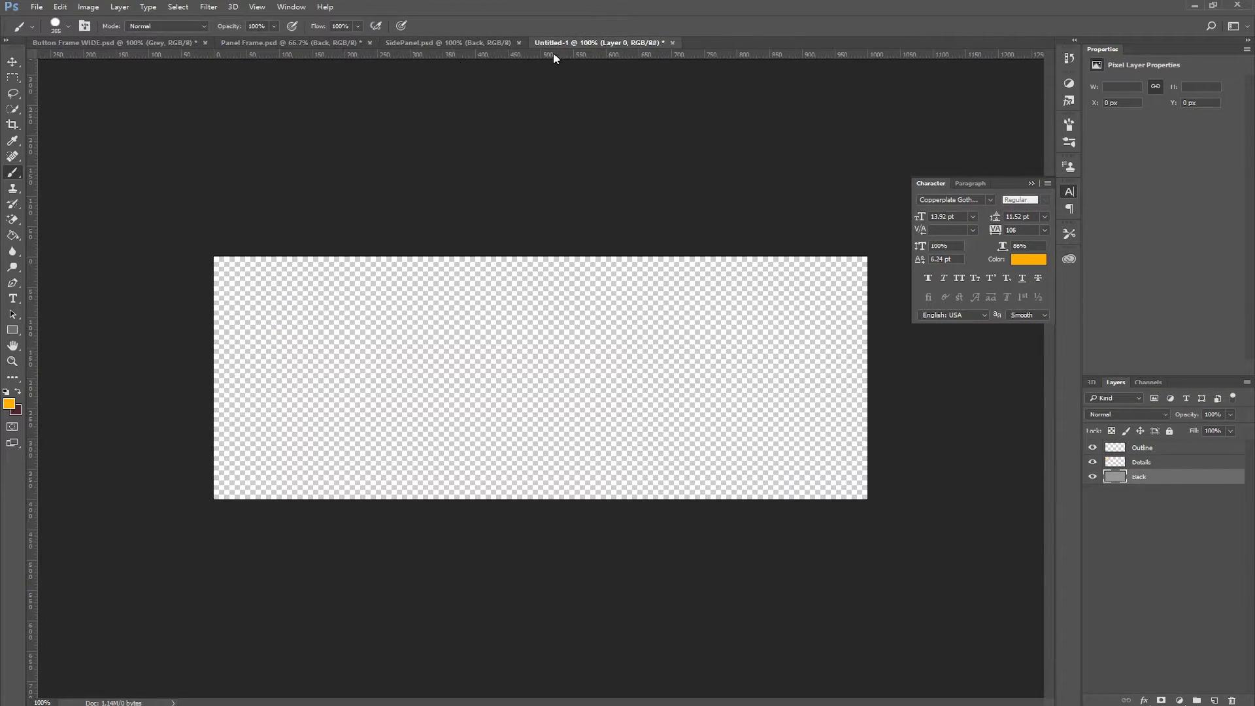
Marquee the whole canvas and invert the selection to its edge.
left_click(14, 79)
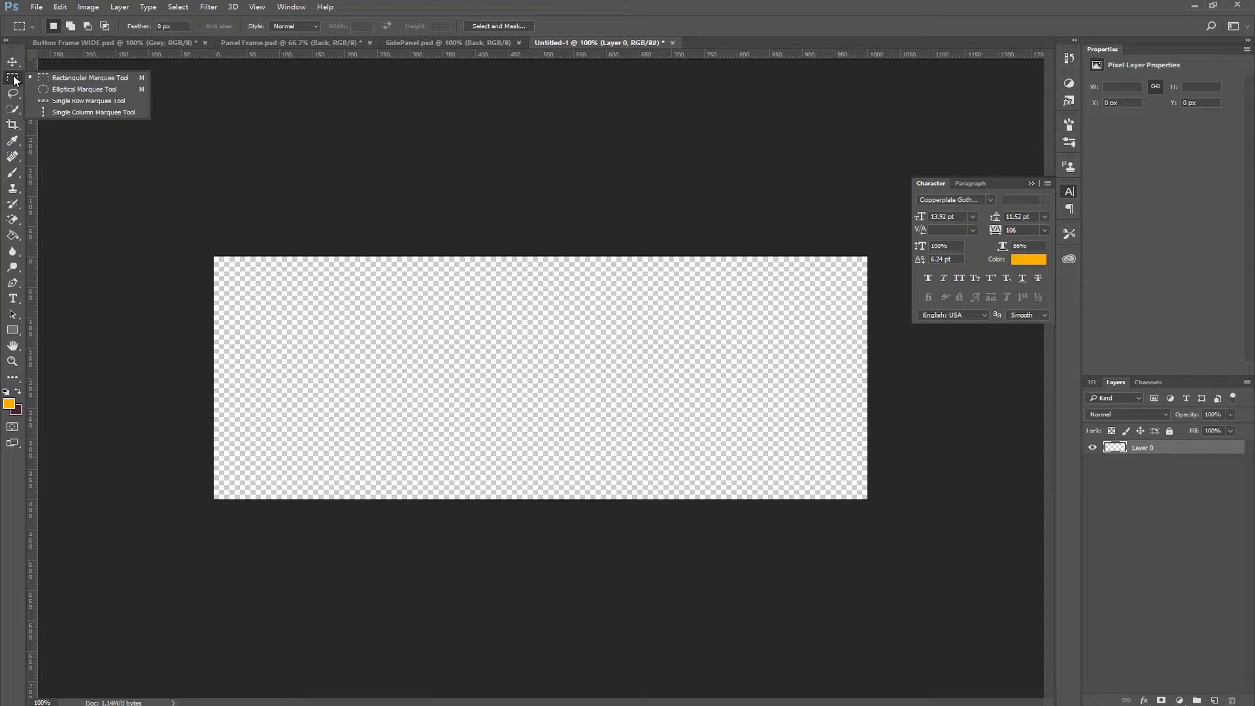
left_click(65, 77)
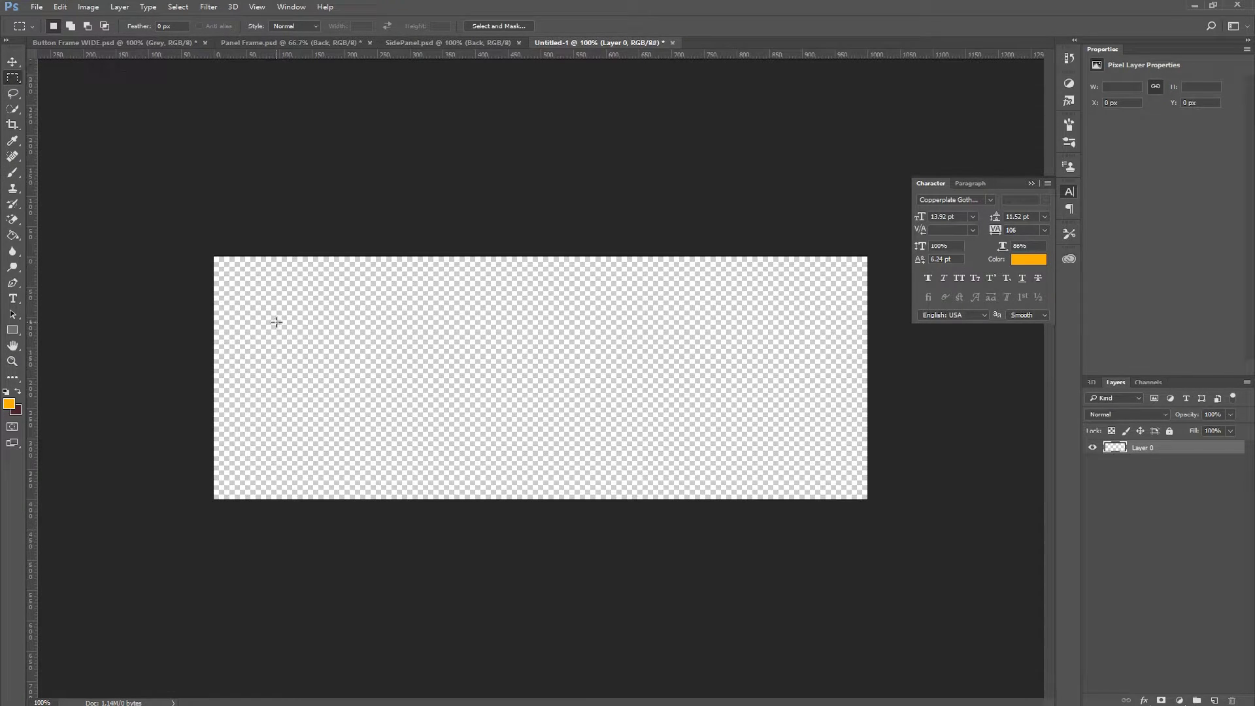
key("alt")
left_click_drag(218, 261, 862, 493)
right_click(392, 331)
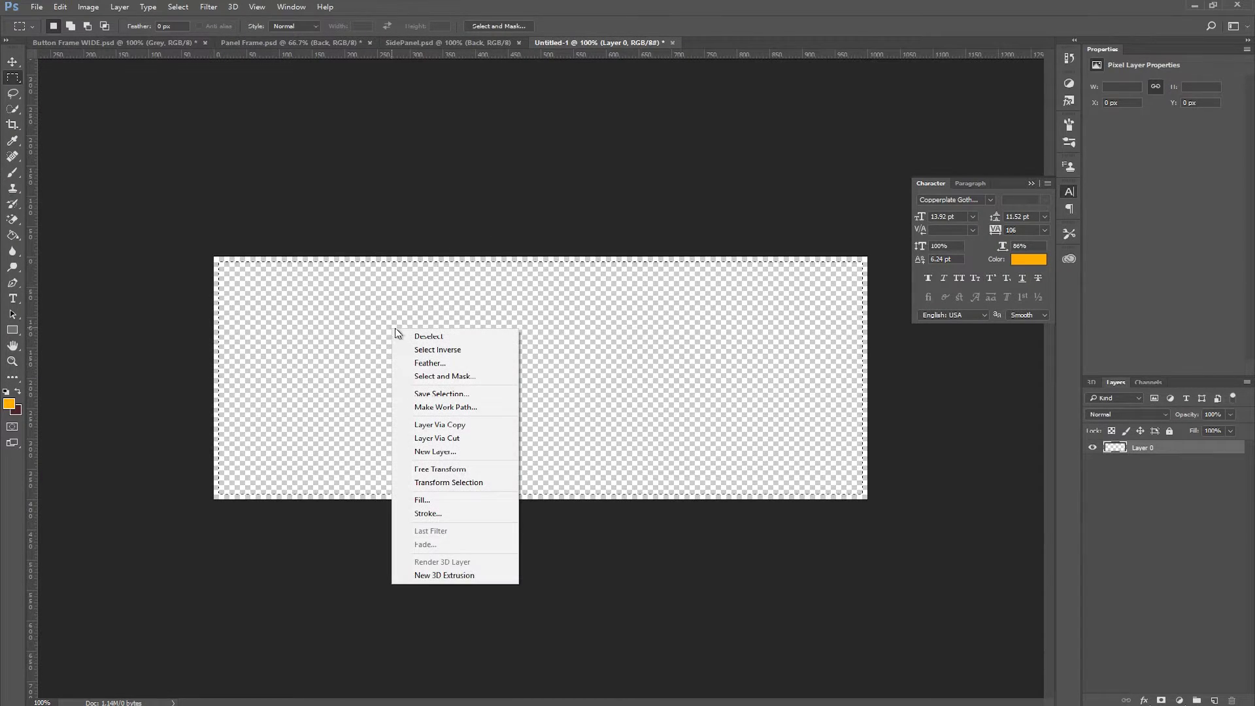
left_click(451, 347)
Paint the orange border along the selected edge with a hard round brush.
left_click(13, 173)
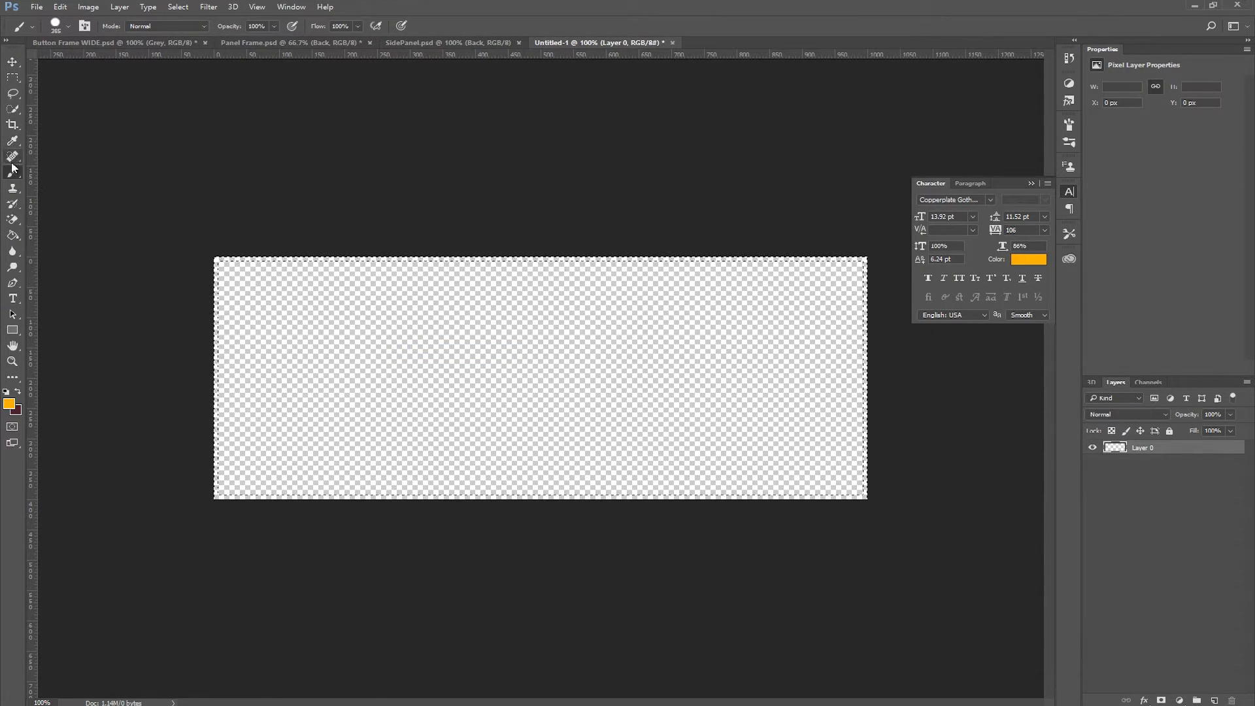
left_click(66, 28)
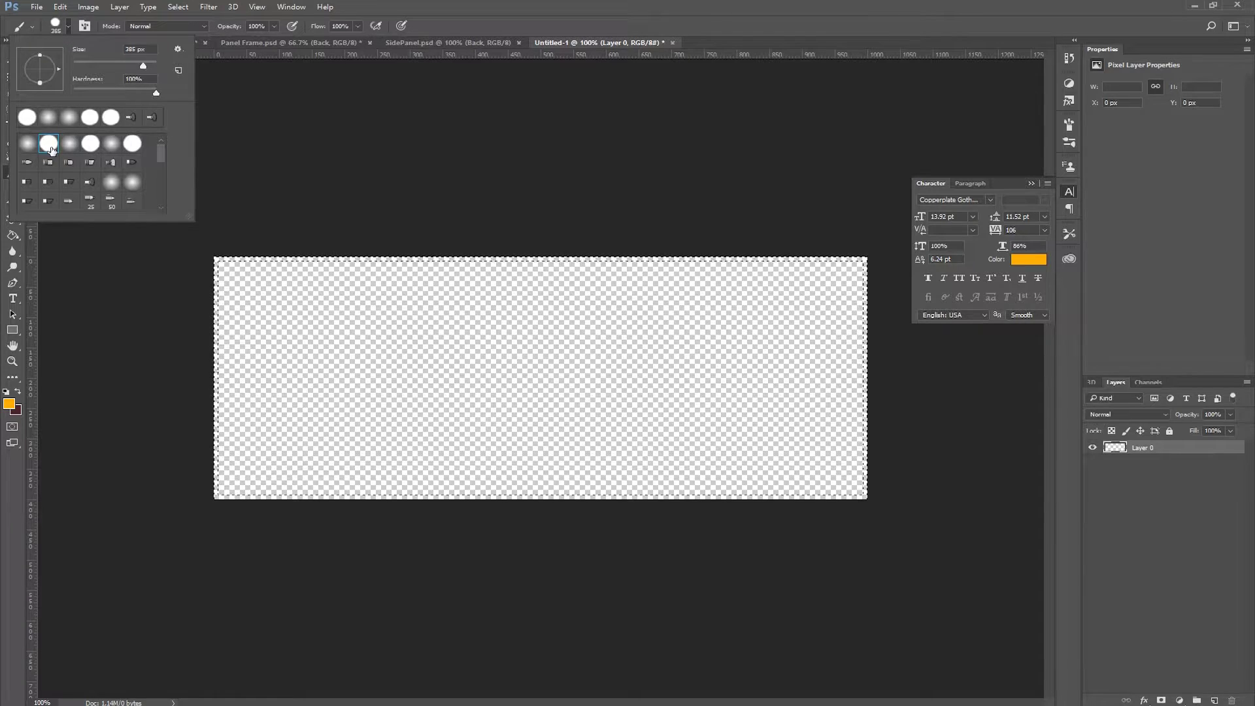
left_click(27, 143)
left_click(50, 143)
left_click(331, 294)
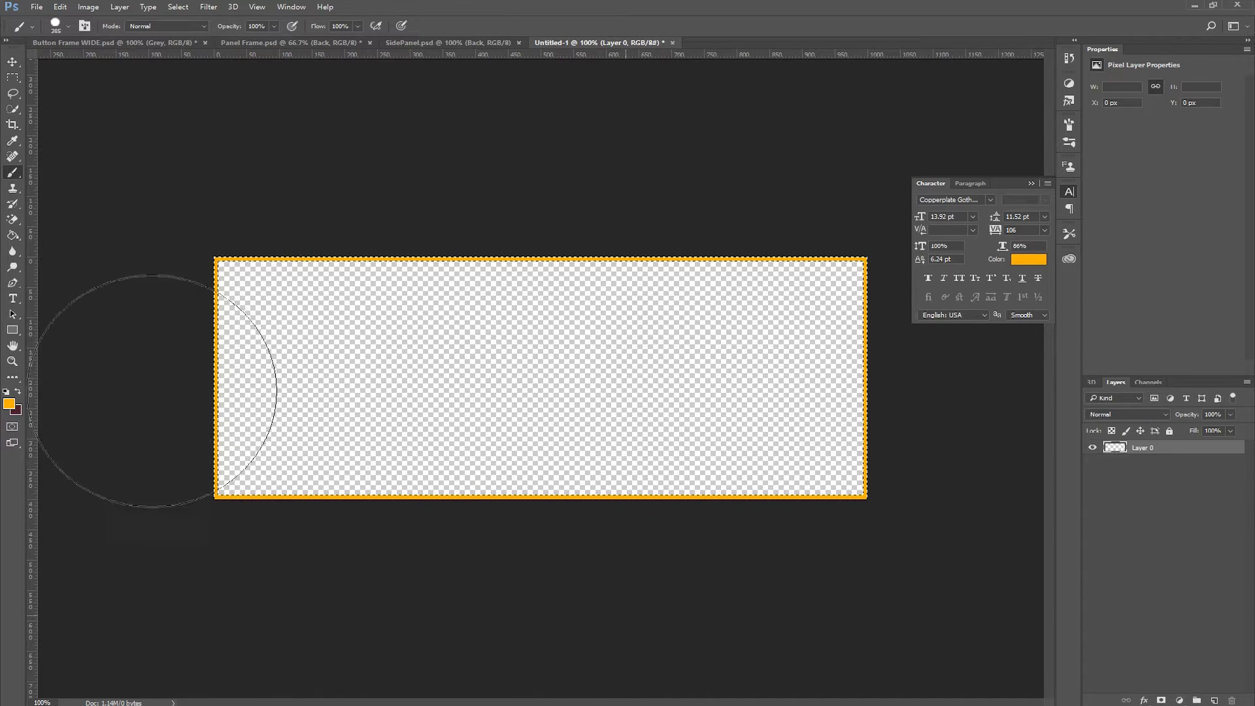
left_click(12, 78)
Deselect, then add a new empty layer named Background below Layer 0.
right_click(340, 275)
left_click(376, 280)
scroll(168, 252, "up", 4, "alt")
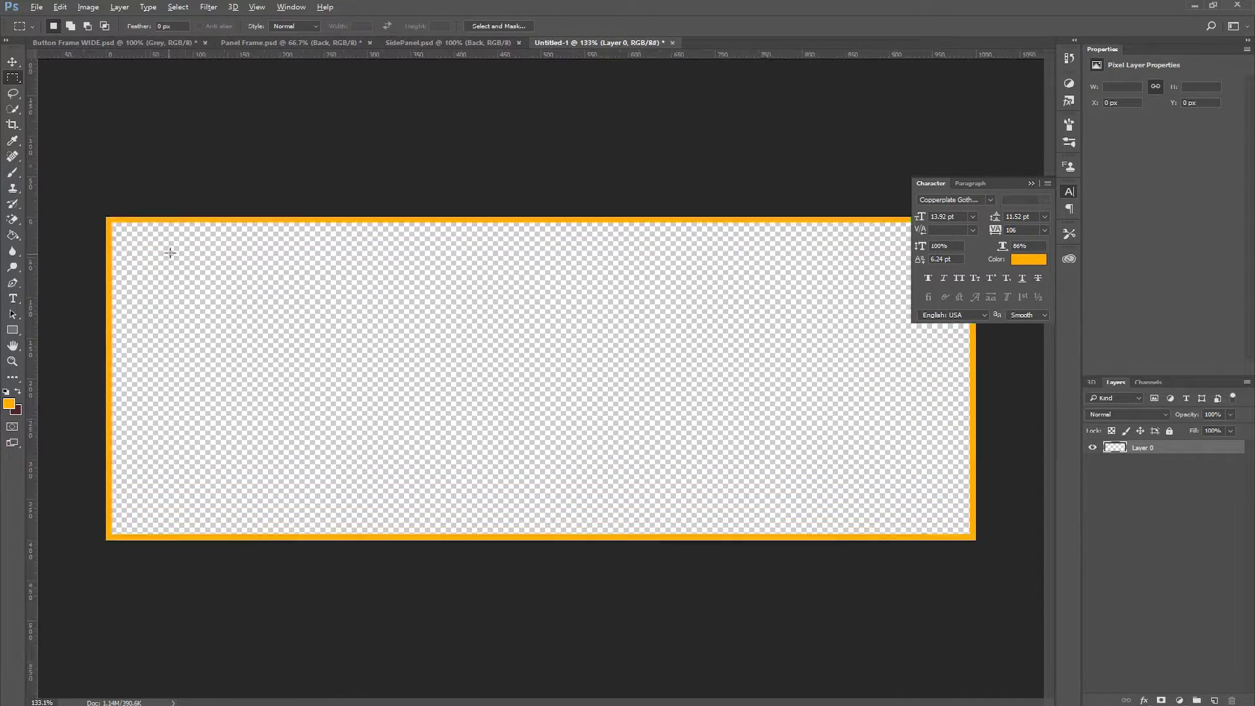
scroll(110, 180, "down", 4, "alt")
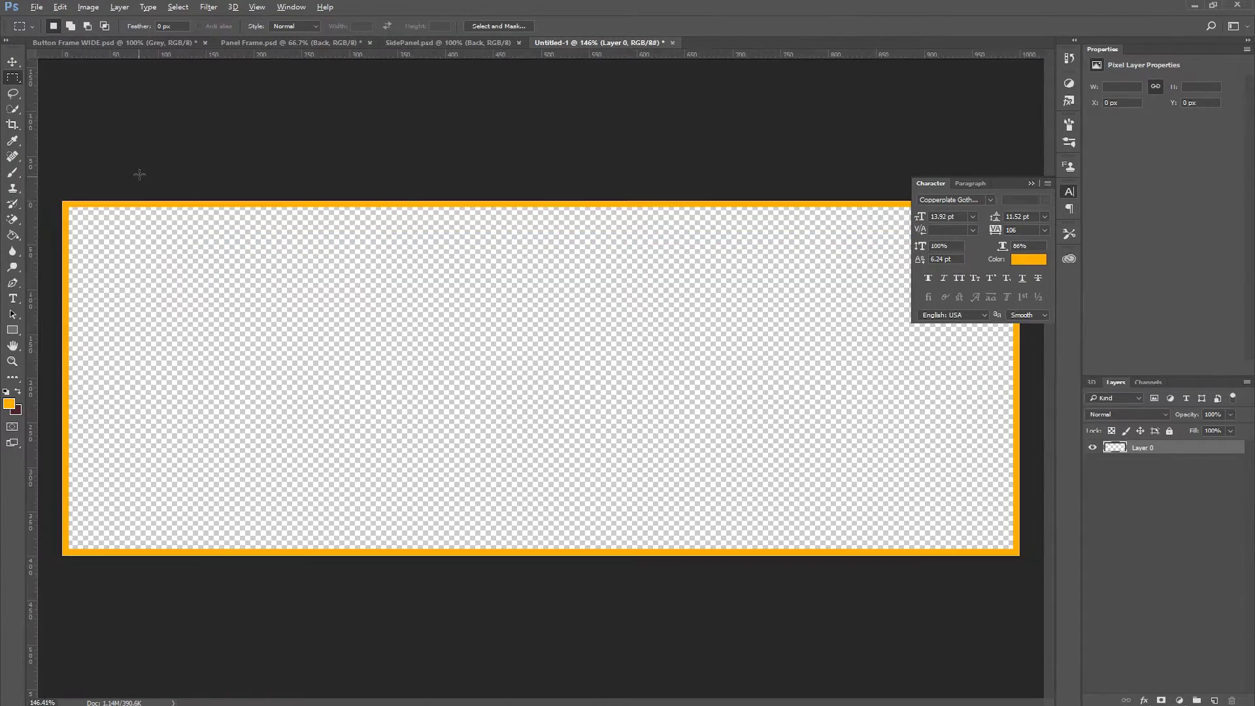
left_click(119, 7)
mouse_move(130, 23)
left_click(305, 20)
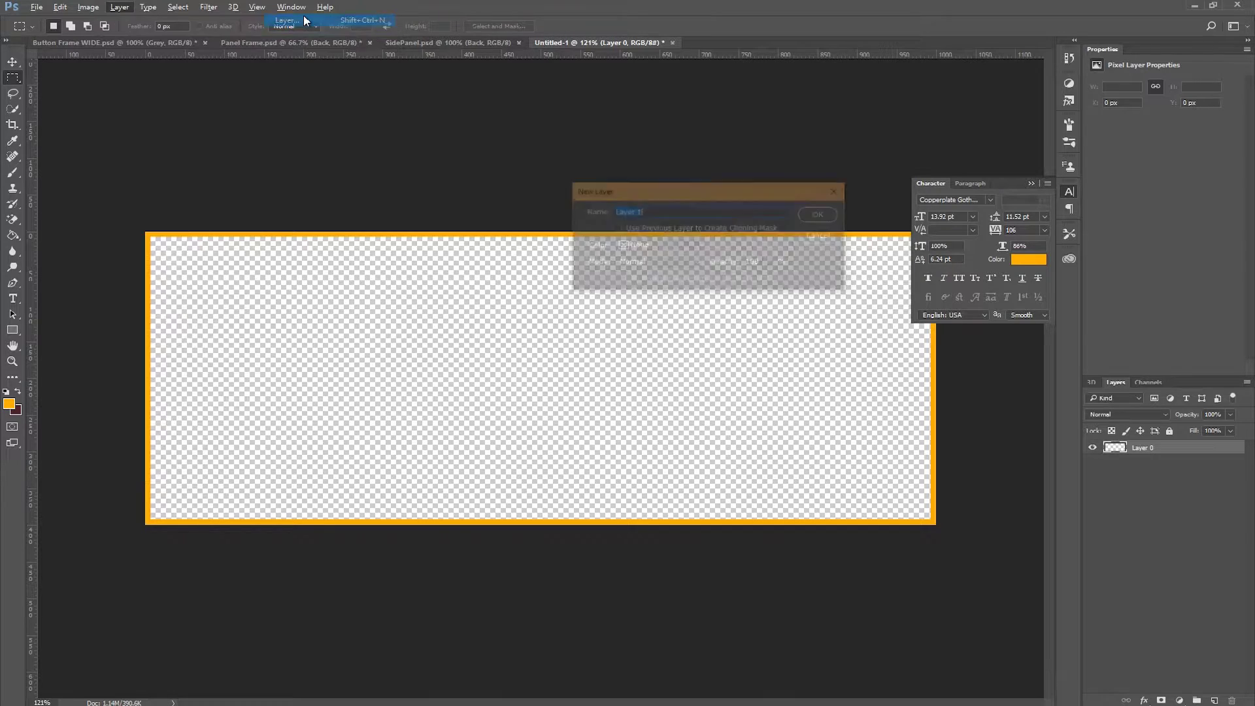
type("Background")
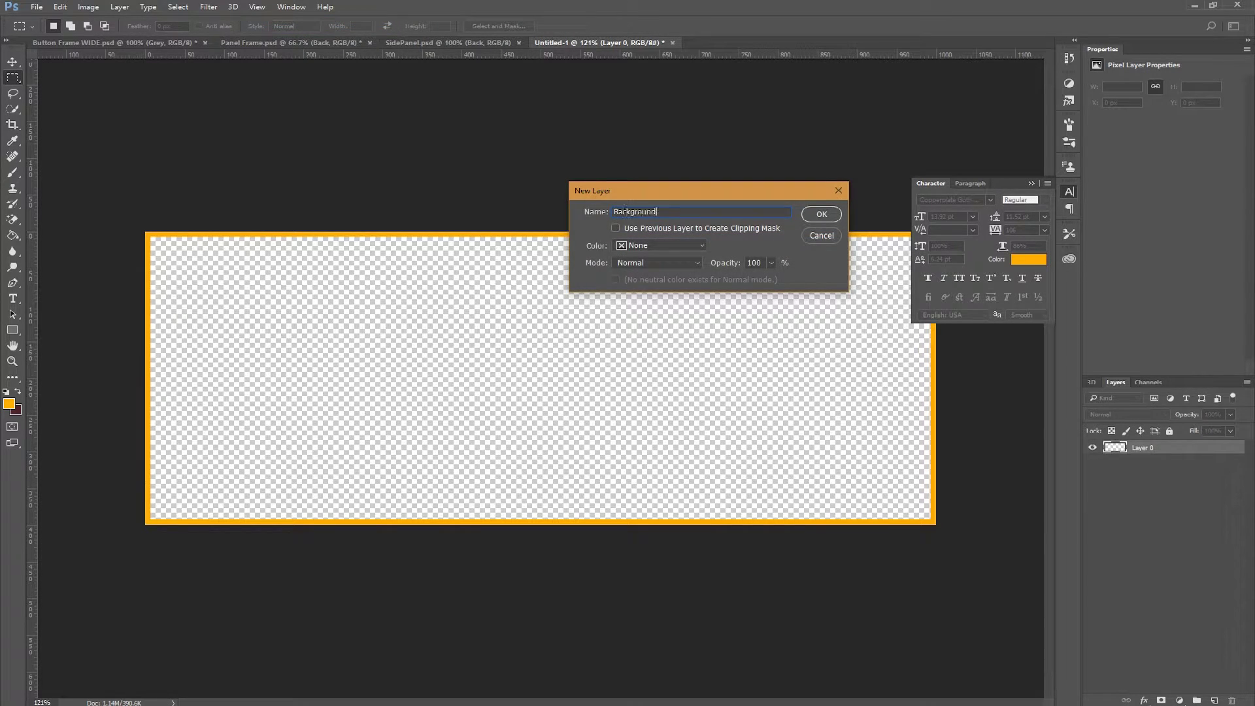
key("Return")
left_click_drag(1149, 447, 1148, 466)
Rename Layer 0 to Outline.
left_click(1144, 448)
double_click(1146, 449)
type("Outline")
key("Return")
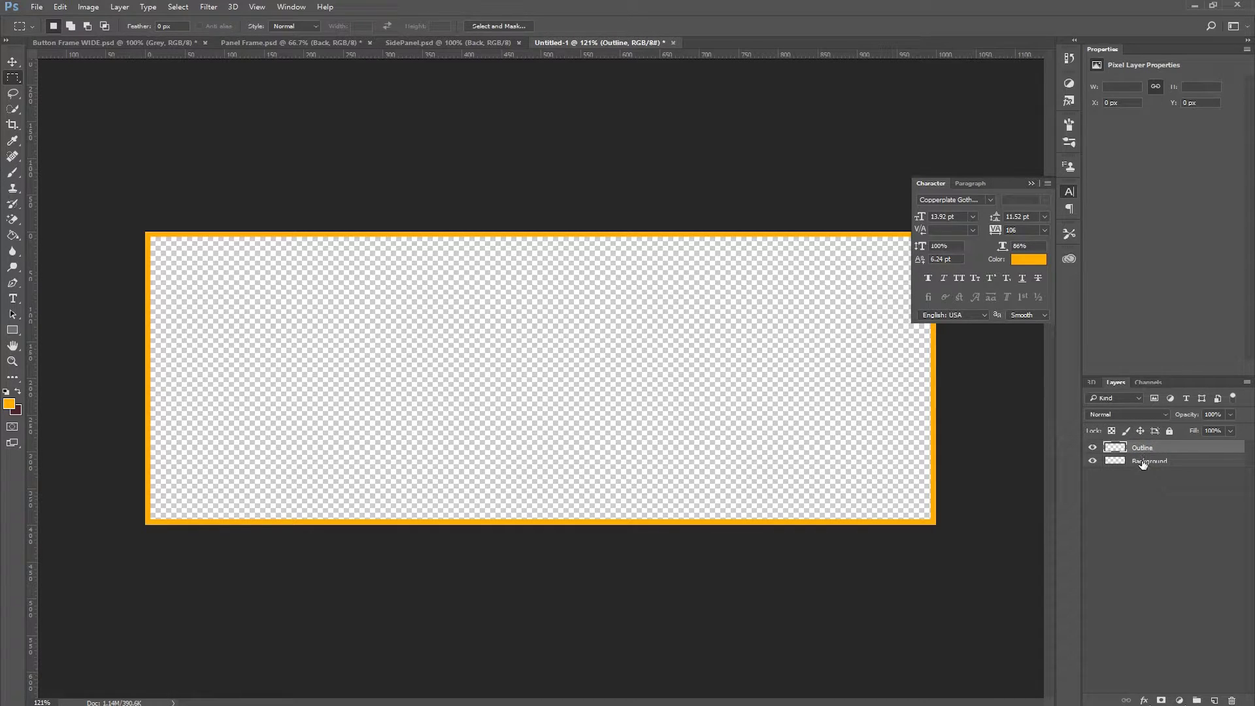
Paint the Background layer black, then undo that fill.
left_click(1145, 461)
left_click(12, 172)
left_click(8, 394)
left_click(10, 402)
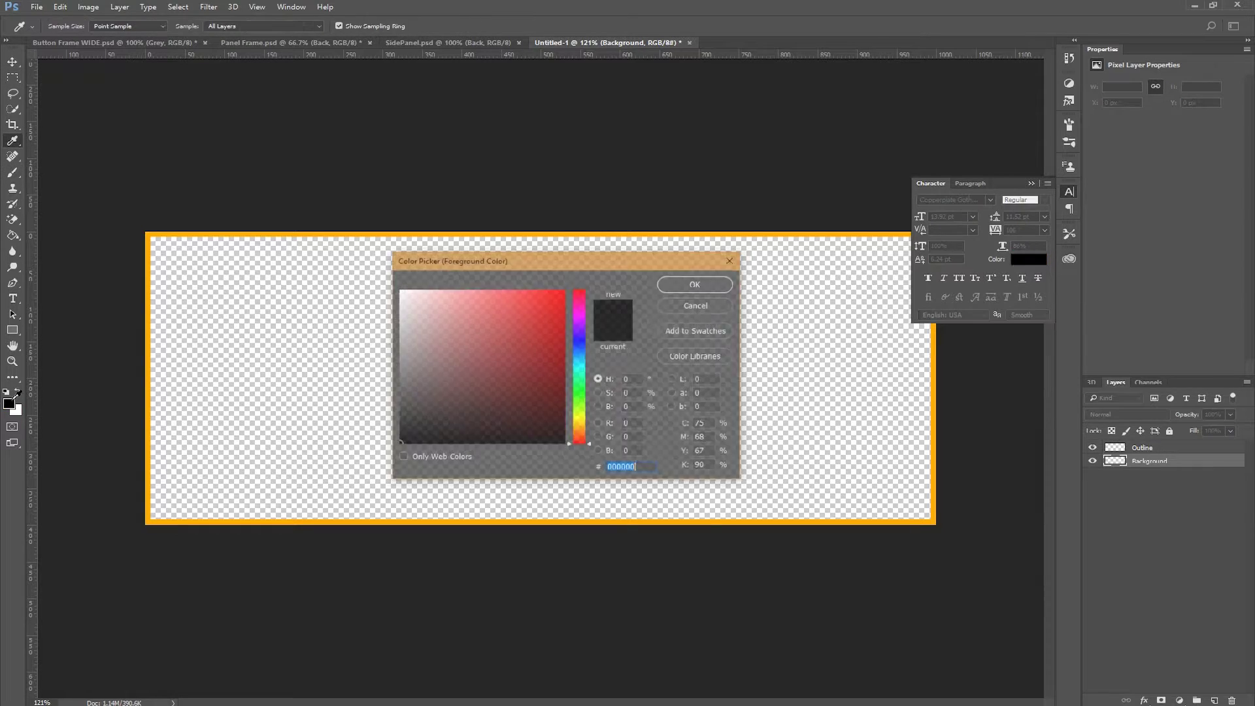
left_click(673, 302)
mouse_move(97, 195)
left_mouse_down()
mouse_move(218, 350)
mouse_move(960, 339)
mouse_move(145, 422)
left_mouse_up()
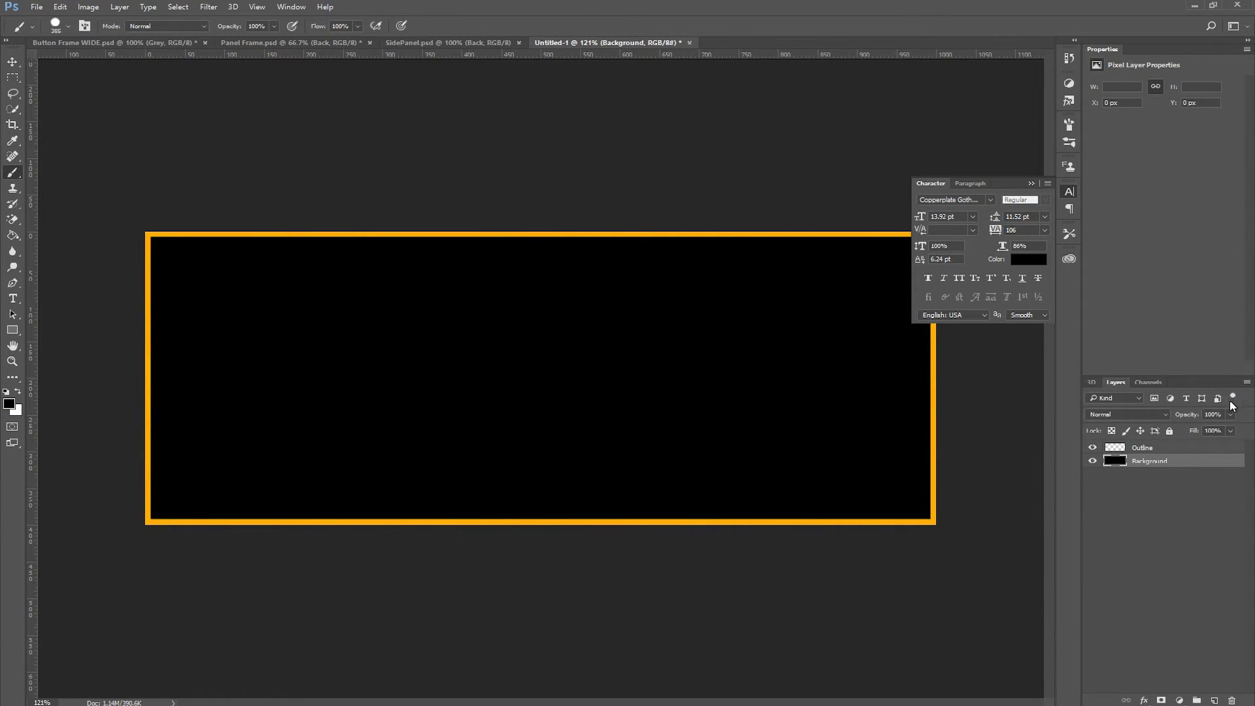
key("ctrl+z")
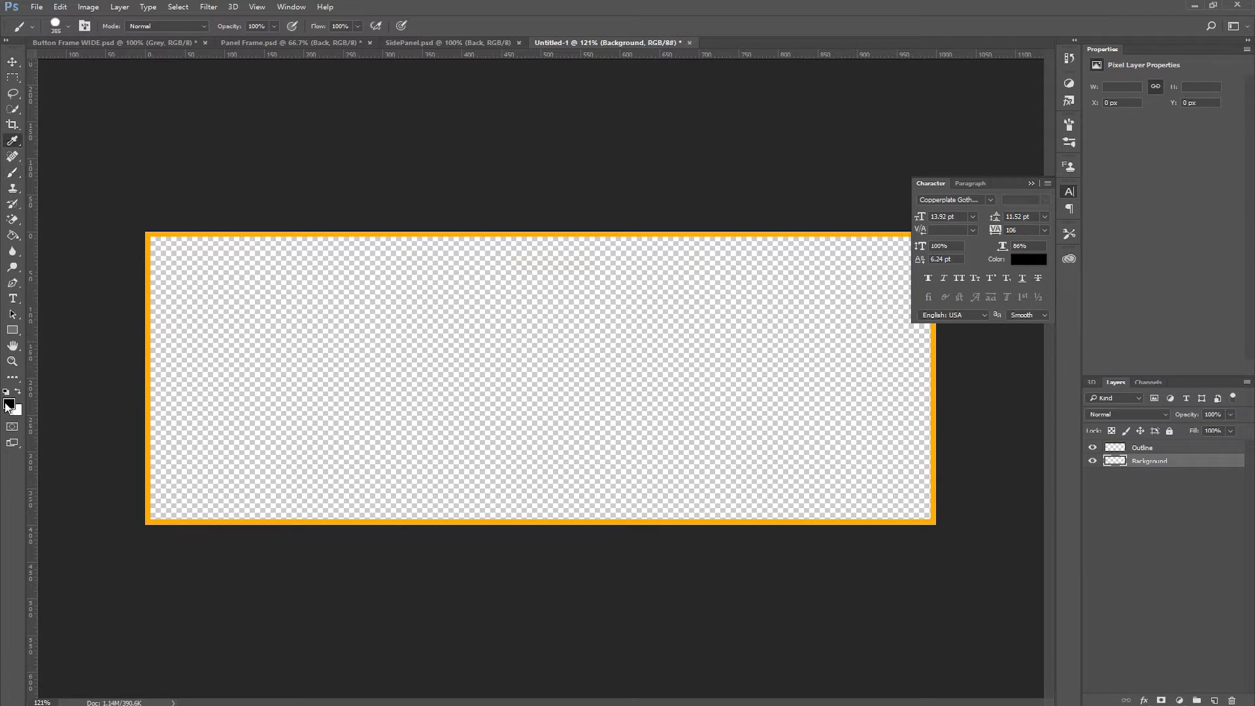
Fill the Background layer with a grey foreground colour.
left_click(10, 404)
left_click(348, 394)
left_click(674, 282)
left_click(914, 422)
key("alt+BackSpace")
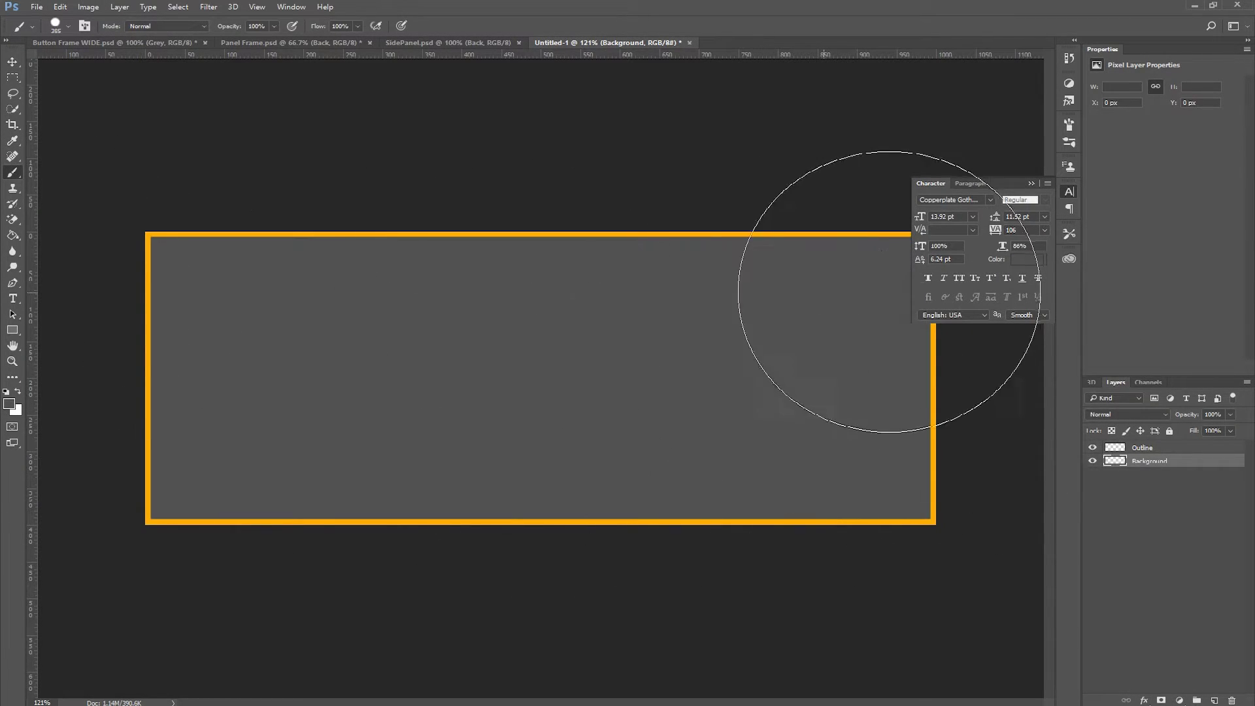
Fade the Background layer to 14% opacity and select the Outline layer.
left_click(1228, 430)
left_click_drag(1228, 430, 1174, 449)
left_click(1173, 448)
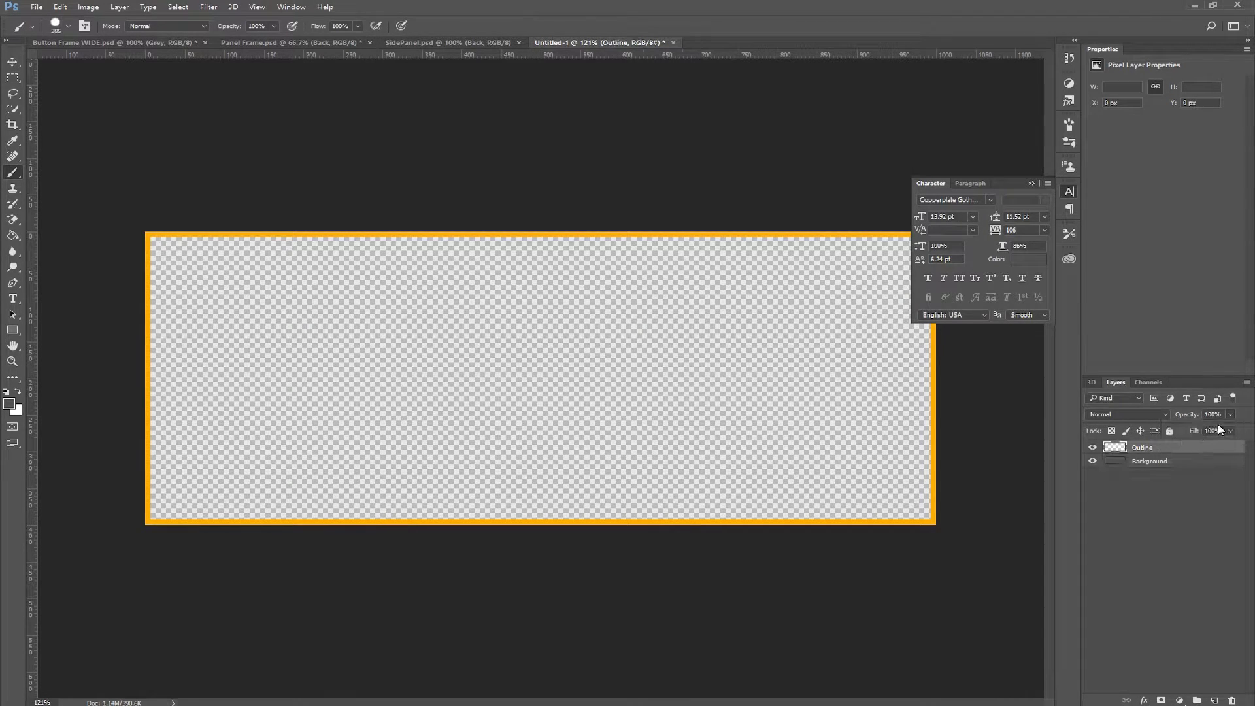
scroll(459, 268, "down", 2, "alt")
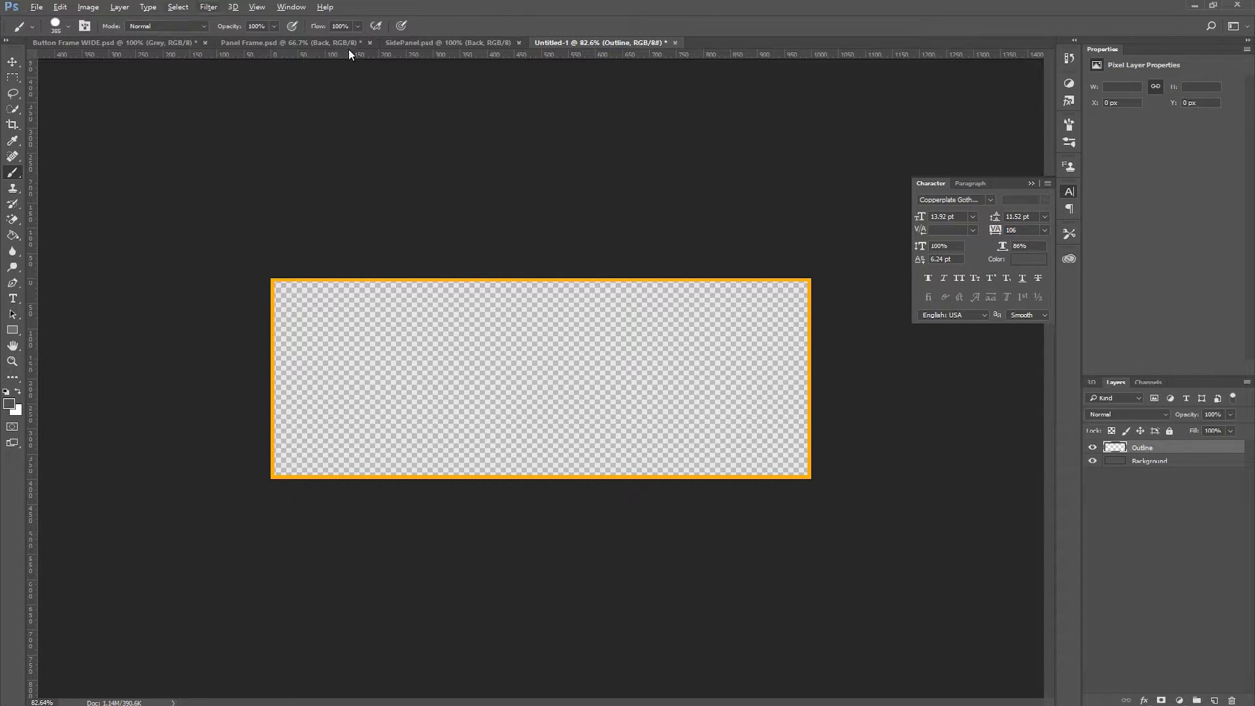
In Panel Frame.psd, lower the Details layer's opacity to about 10%.
left_click(321, 45)
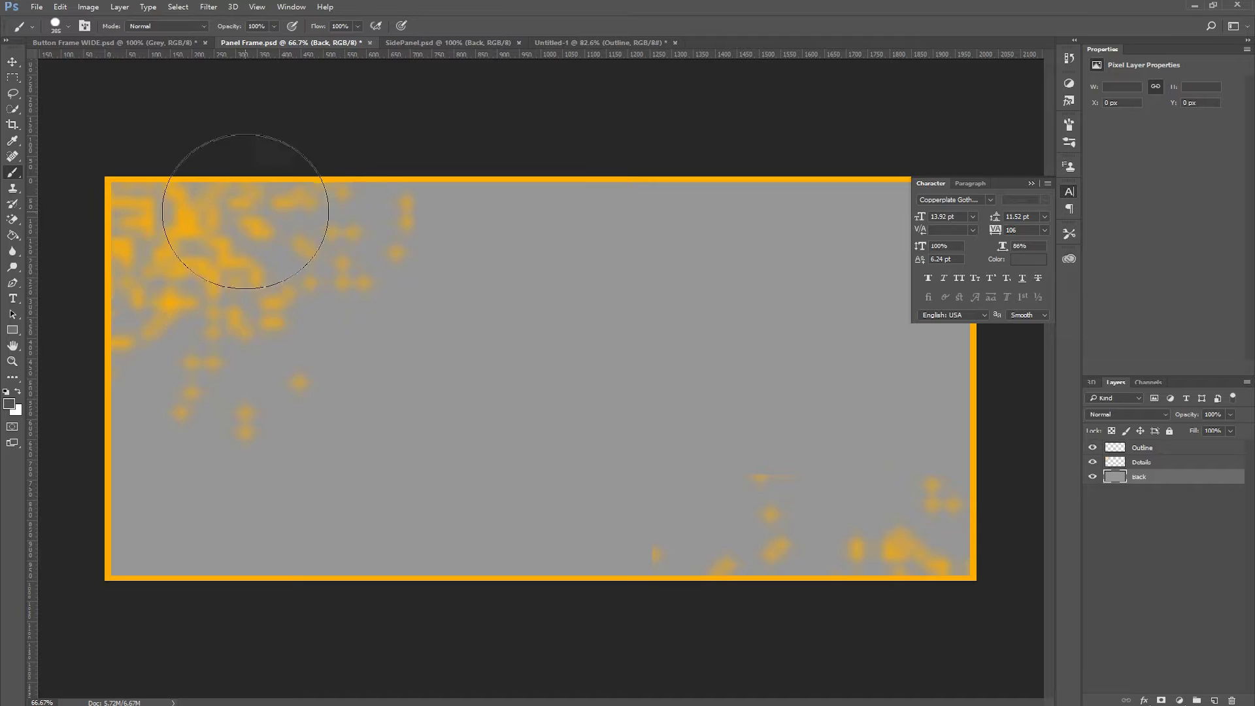
scroll(372, 439, "down", 2, "alt")
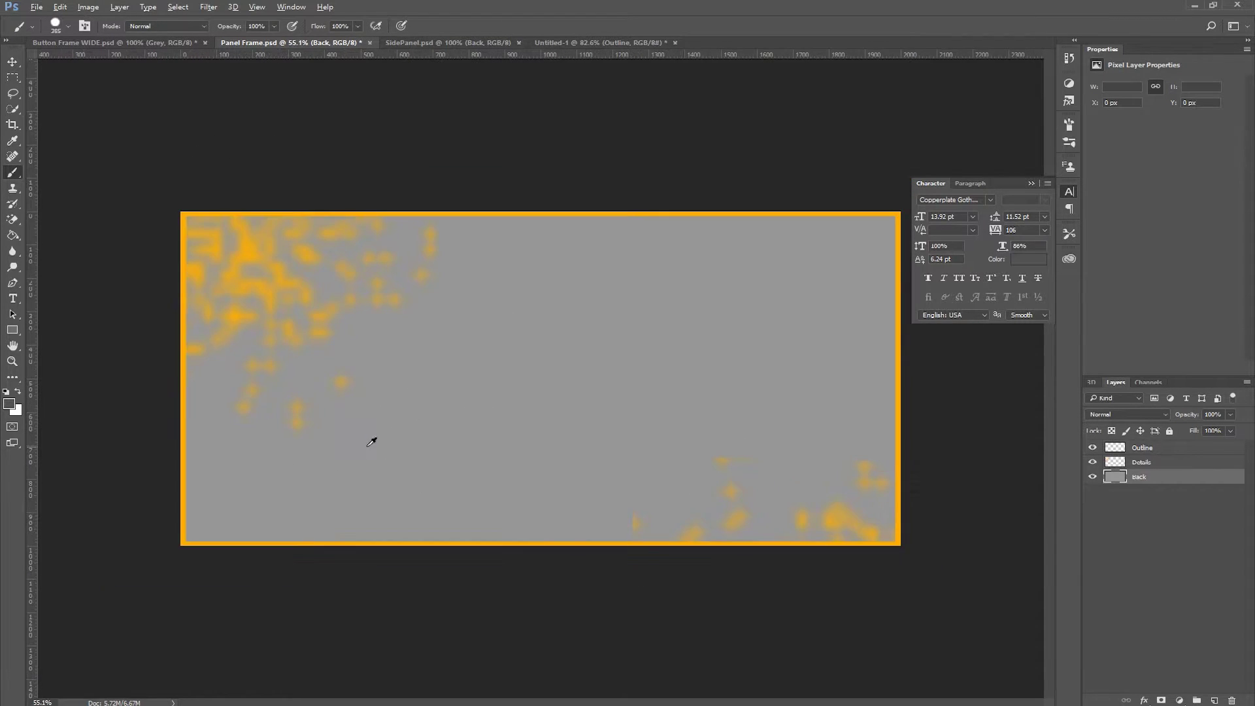
scroll(363, 444, "up", 3, "alt")
scroll(364, 443, "up", 1, "alt")
scroll(258, 170, "down", 1, "alt")
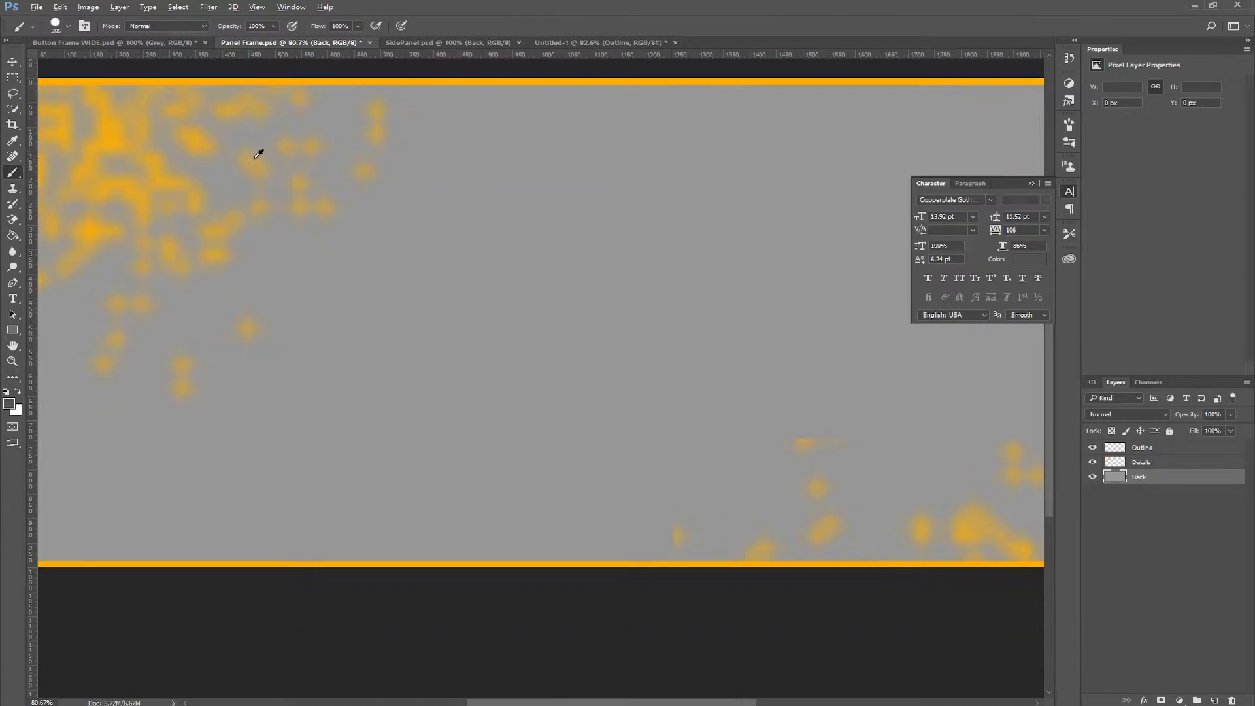
scroll(291, 264, "down", 1, "alt")
left_click(1142, 461)
left_click(1230, 414)
left_click_drag(1229, 427, 1175, 426)
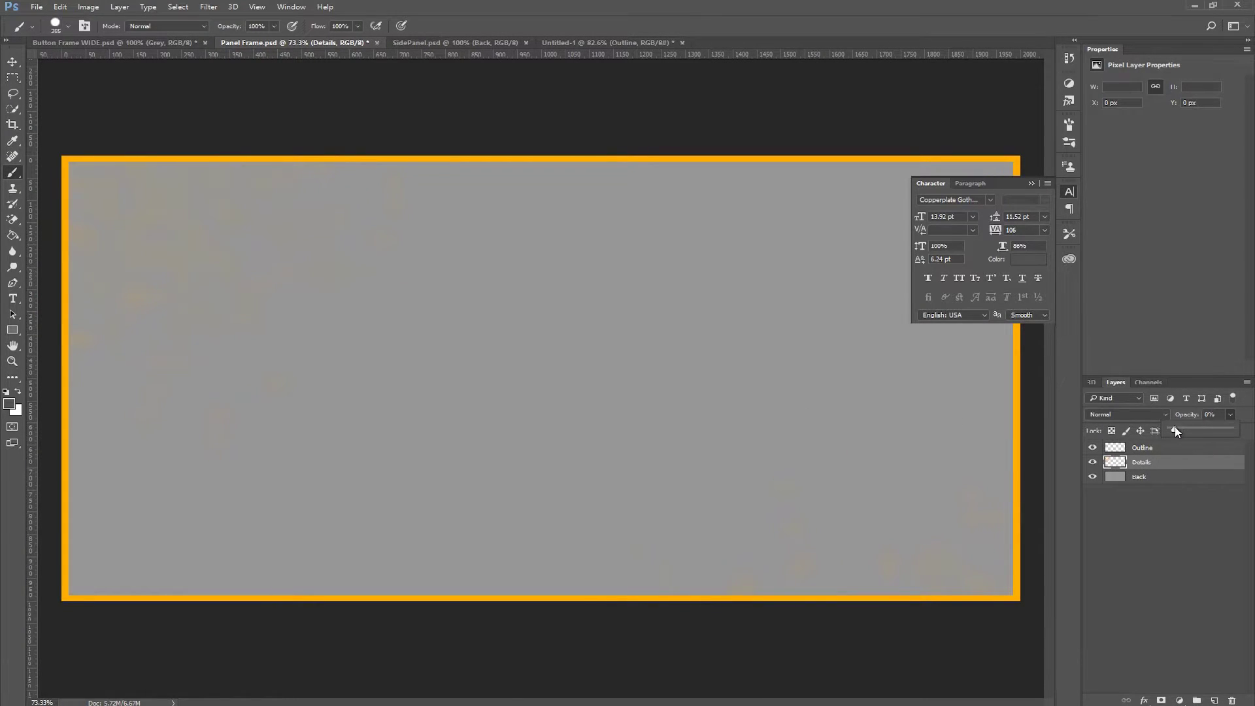
left_click(601, 42)
left_click(119, 7)
Add a new layer named Details to Untitled-1.
mouse_move(126, 20)
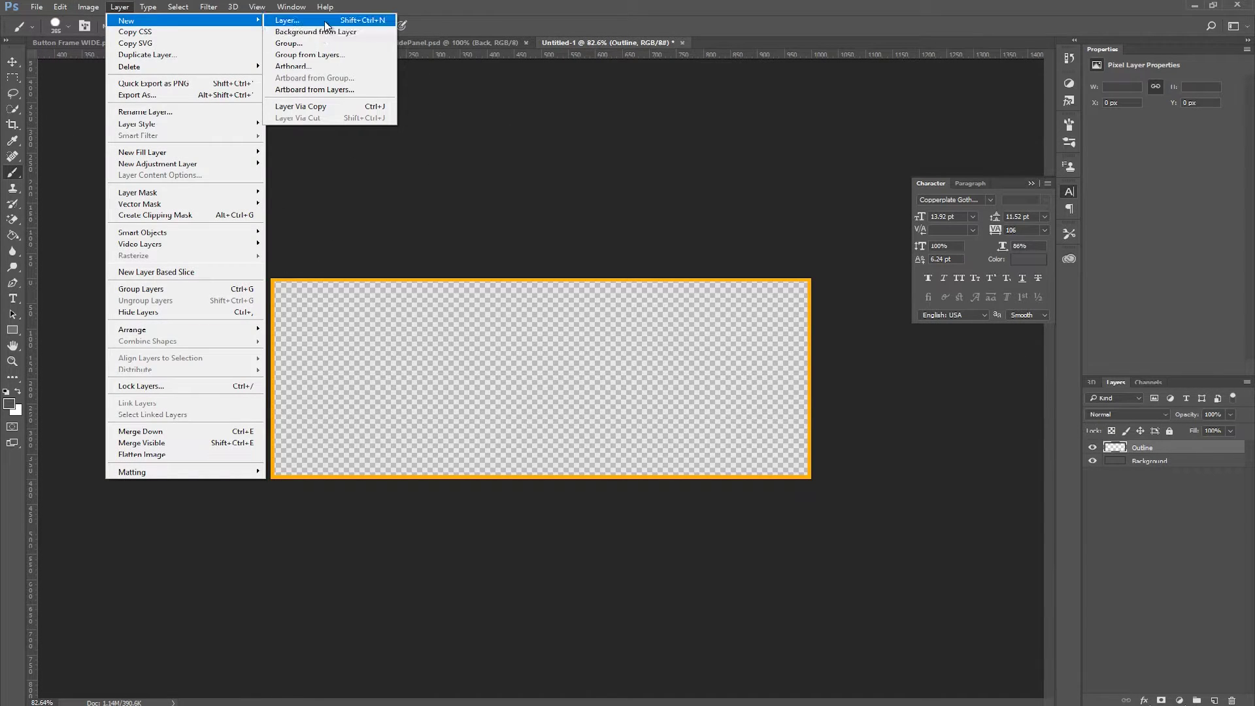
left_click(324, 21)
type("Details")
key("Return")
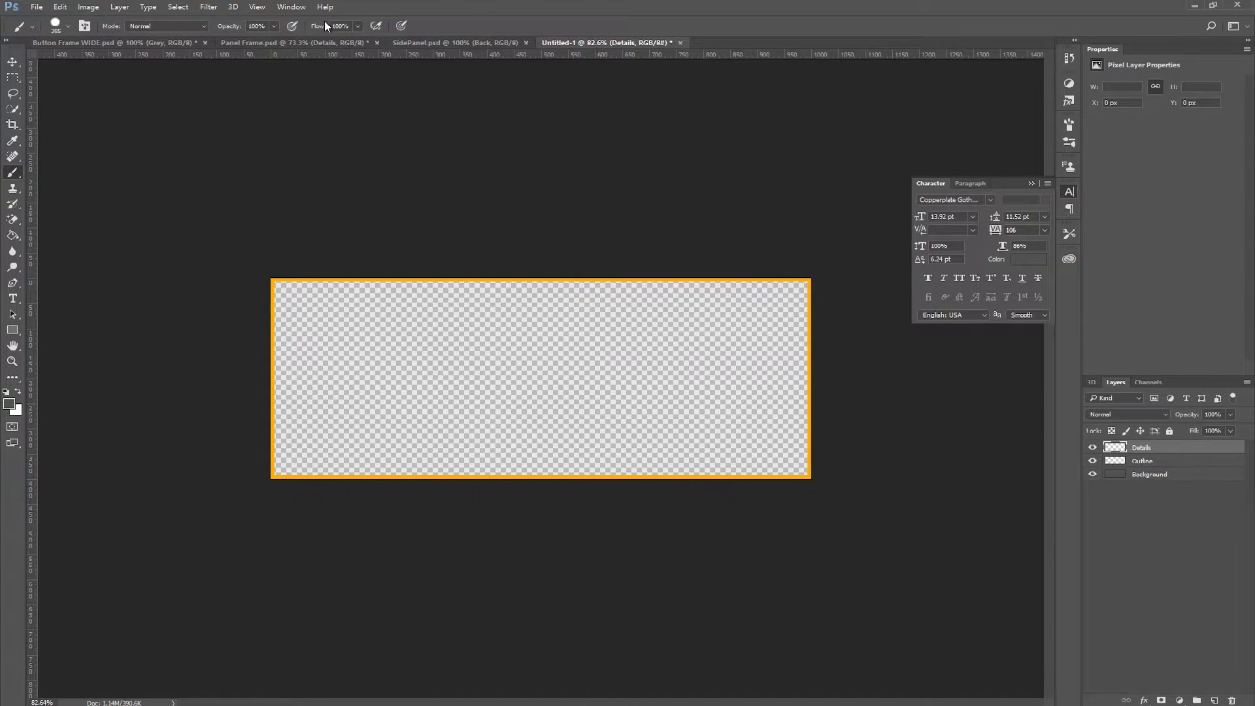
Paint grey splotches at the top-left and centre-left with the 24 scattered splatter brush.
left_click(63, 27)
left_click_drag(162, 154, 158, 174)
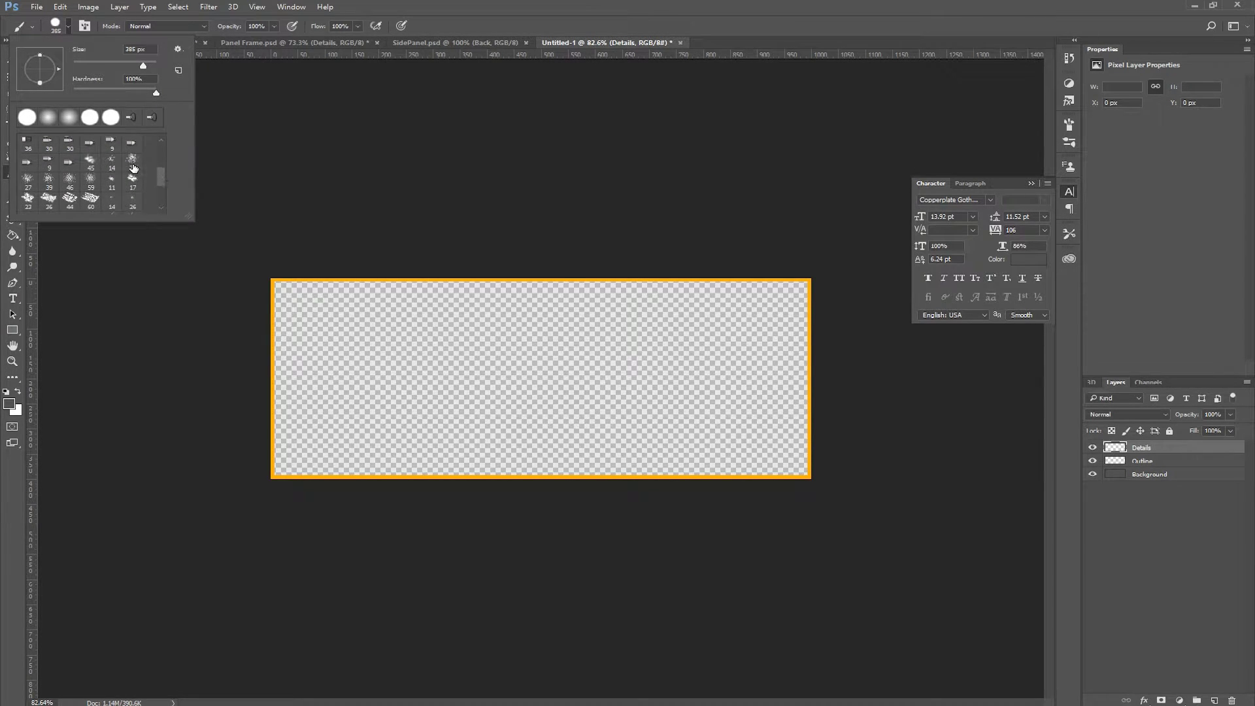
left_click(133, 162)
left_click_drag(273, 282, 399, 381)
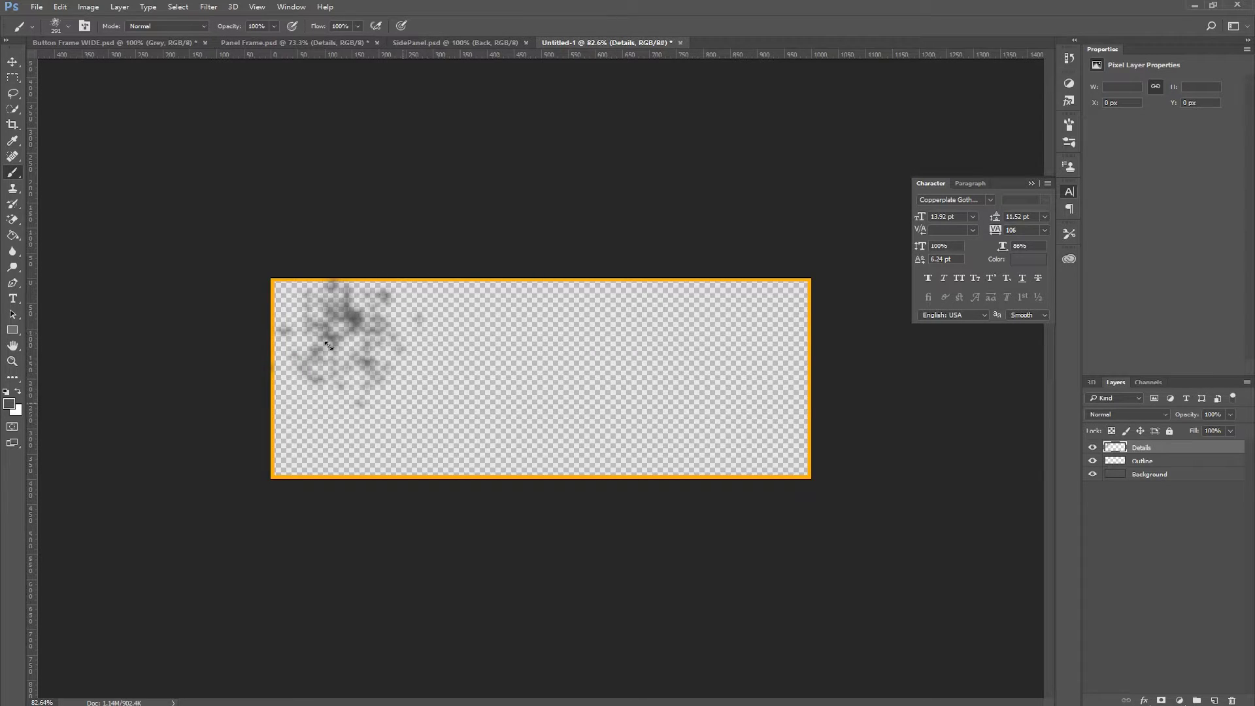
left_click(68, 27)
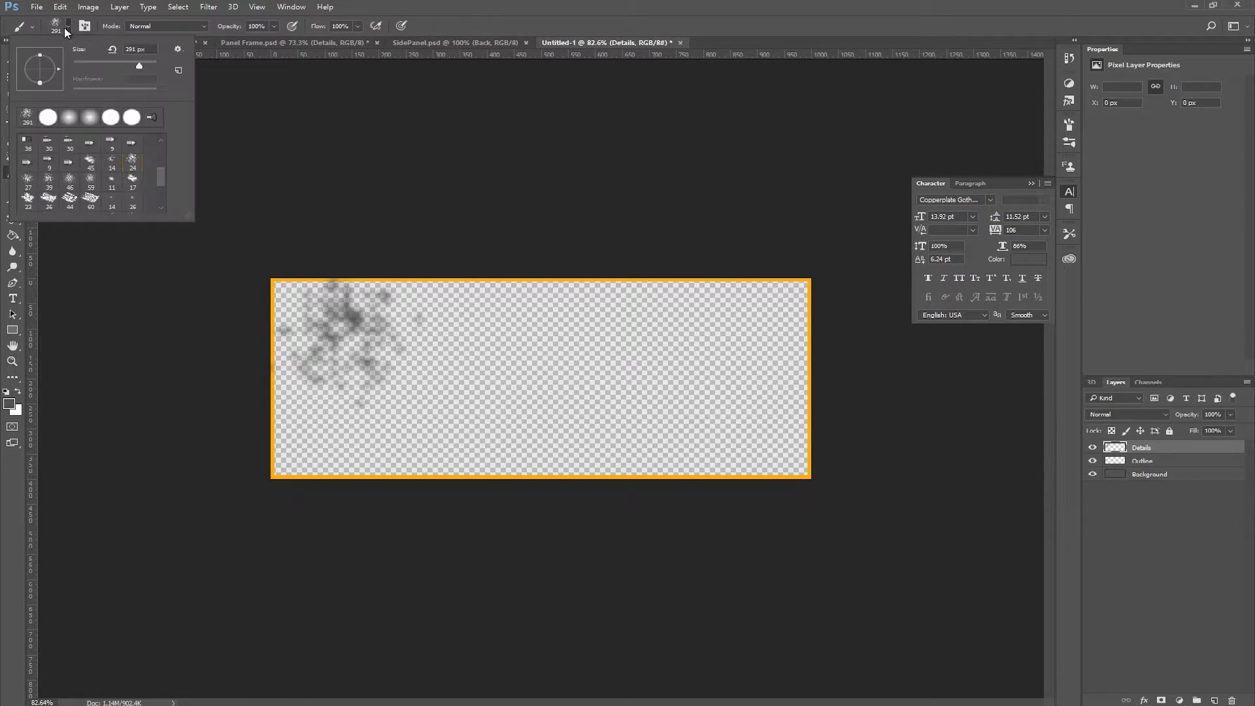
left_click(490, 385)
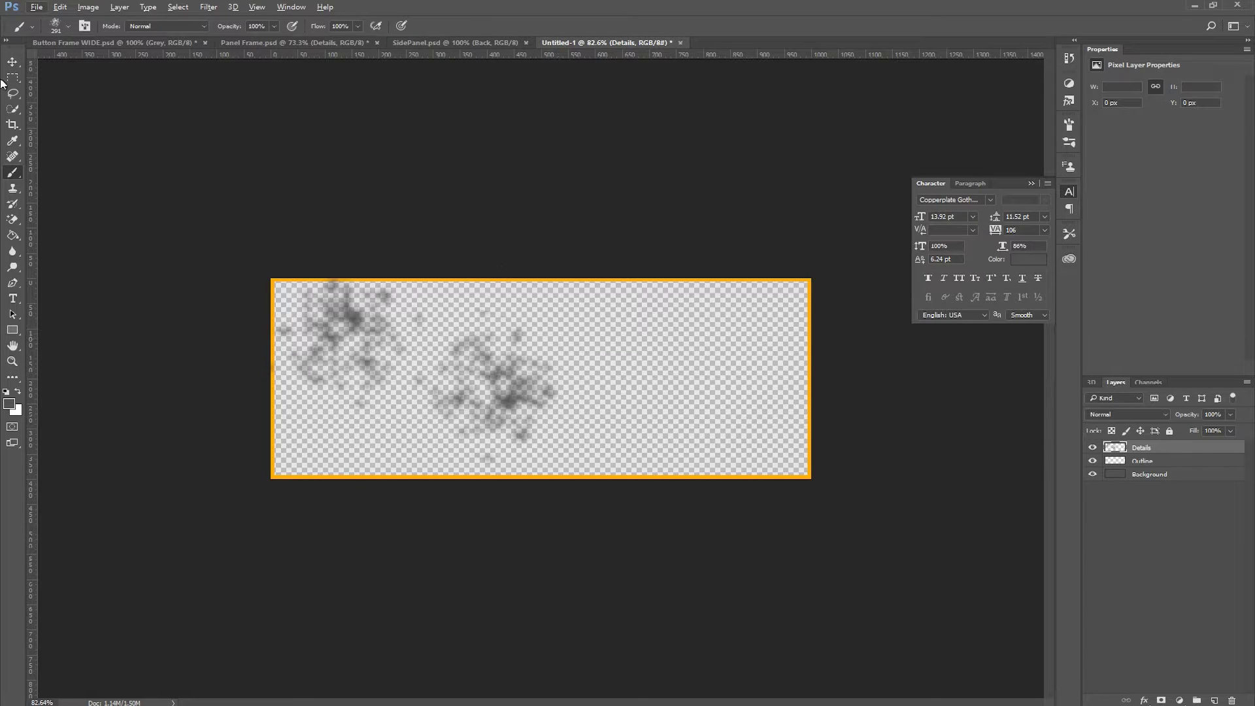
Clear all grey splotches from the Details layer and deselect.
key("ctrl+z")
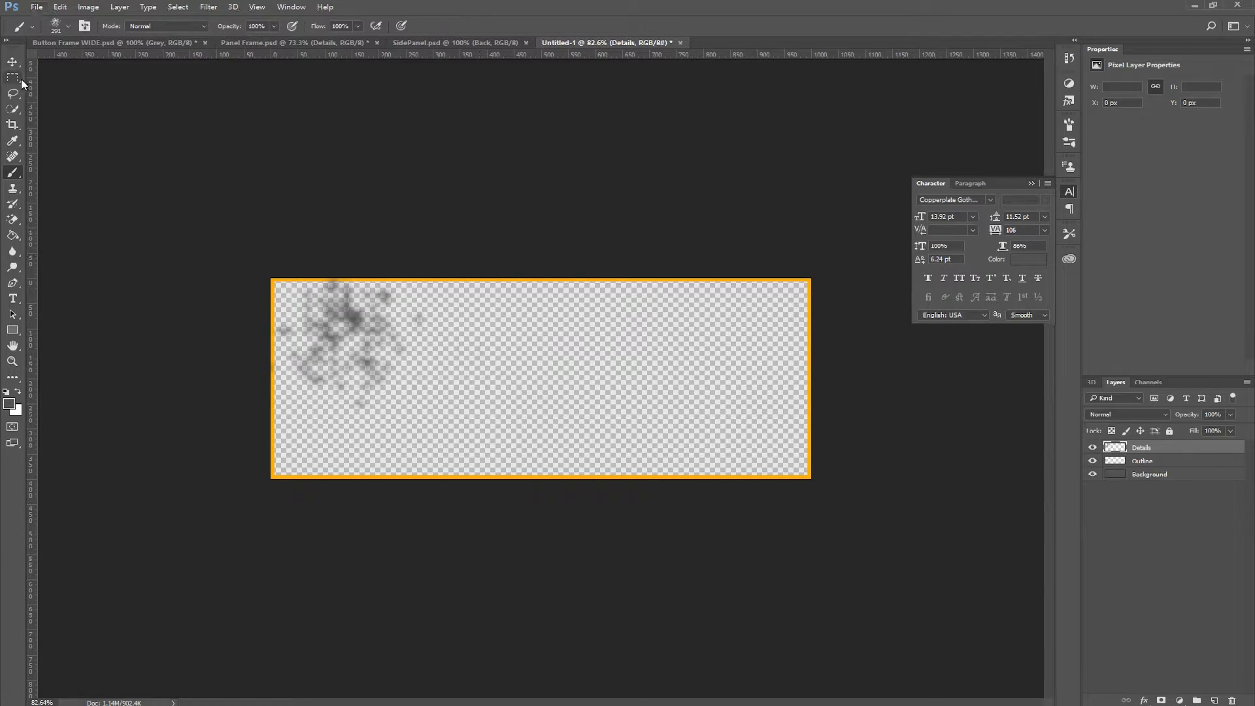
left_click(15, 79)
key("ctrl+a")
key("Delete")
right_click(214, 310)
left_click(270, 315)
right_click(415, 308)
left_click(433, 315)
Paint orange splatters at the top-left and bottom-right corners with a 401 px brush.
left_click(12, 173)
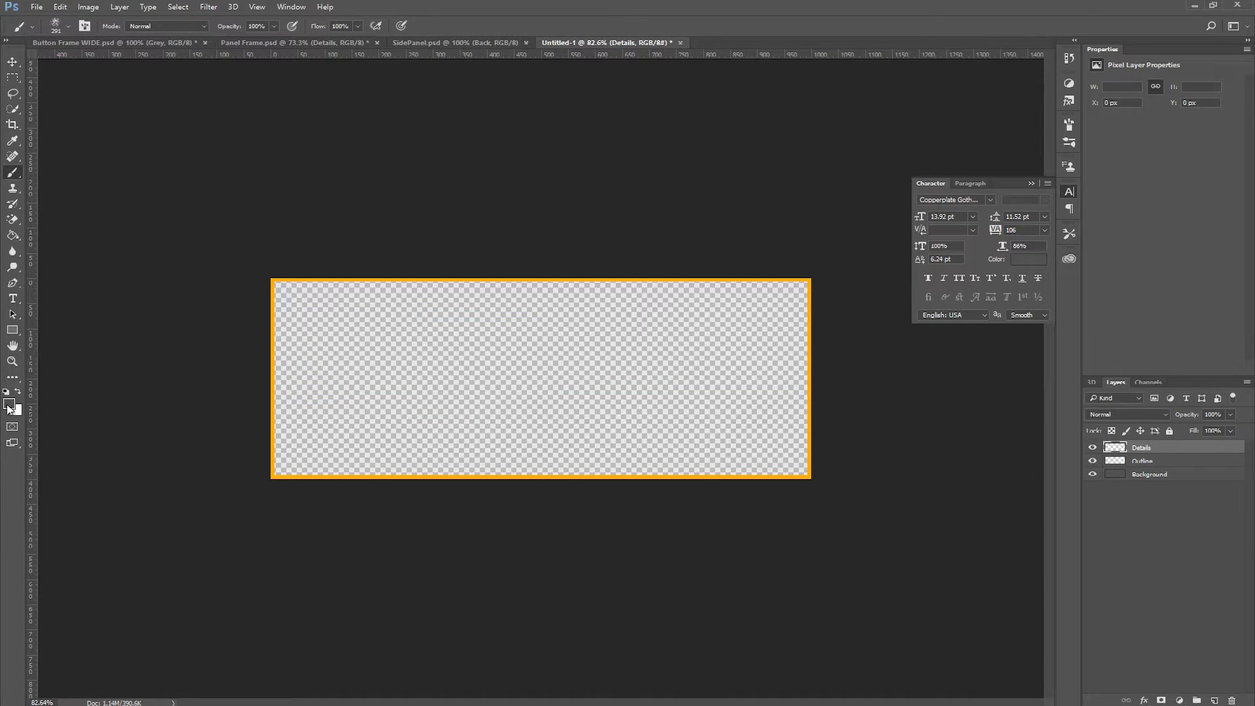
left_click(273, 314, "alt")
left_click(68, 26)
left_click_drag(144, 68, 146, 68)
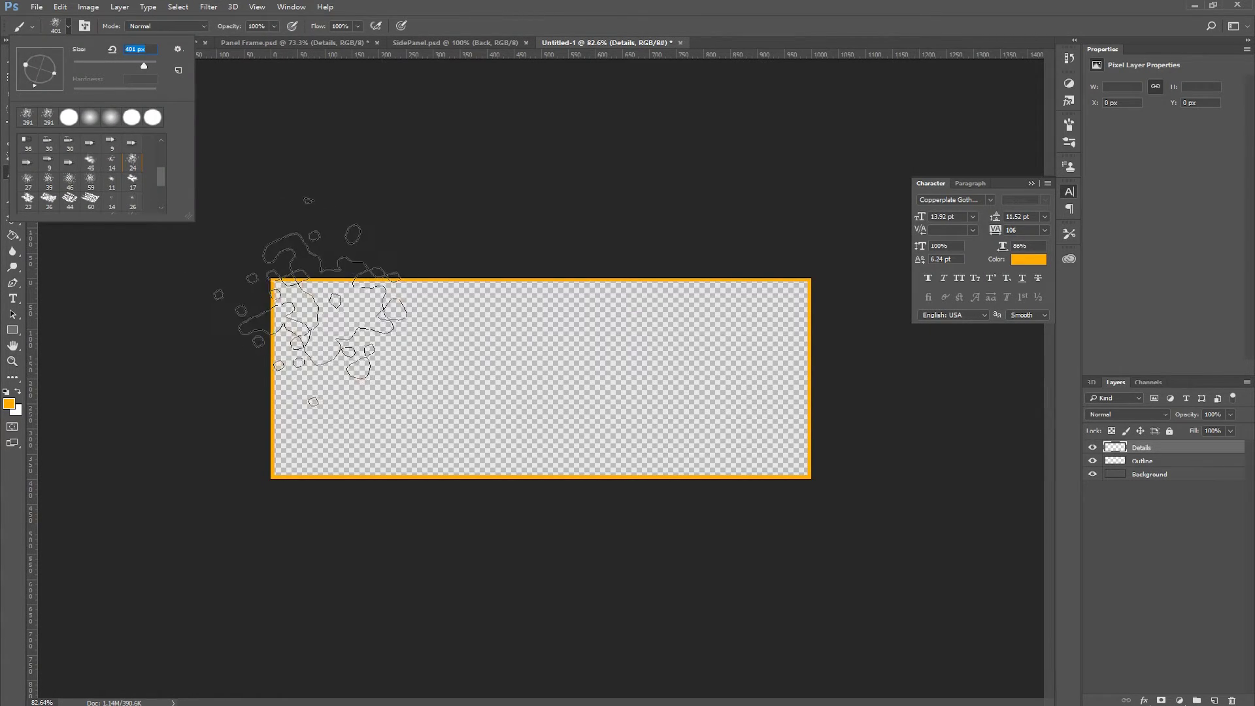
left_click(336, 320)
left_click(797, 473)
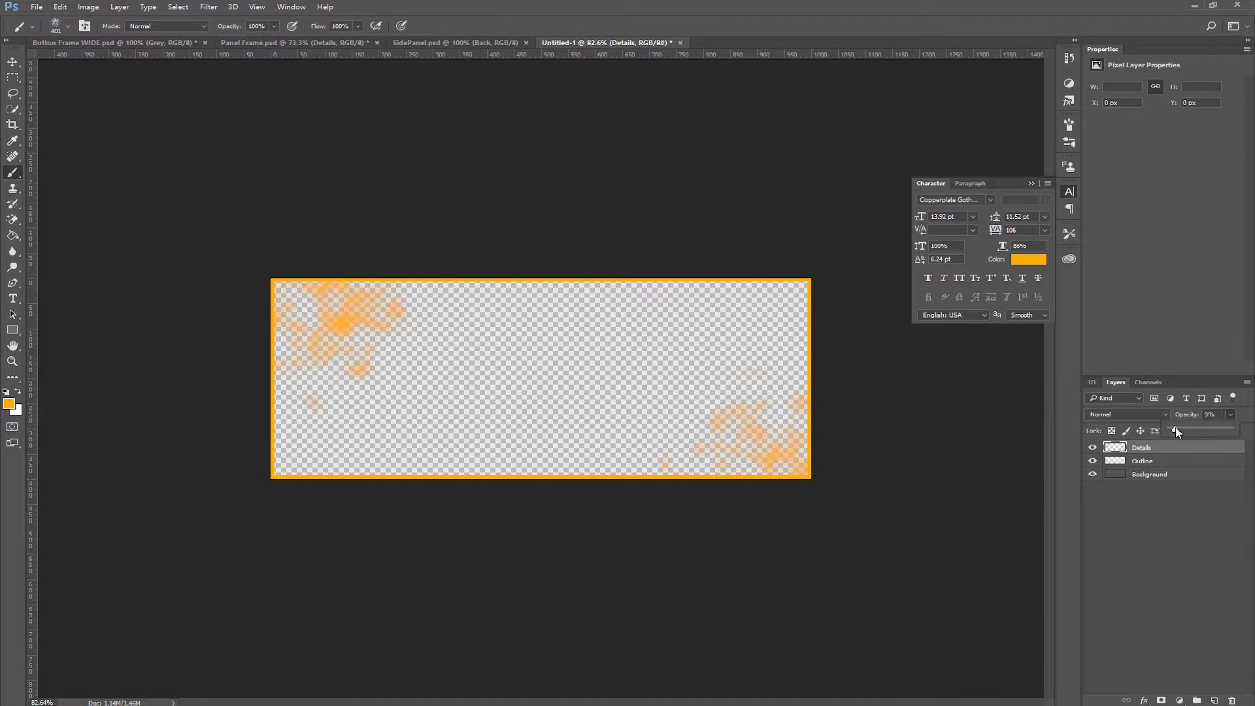
left_click(37, 7)
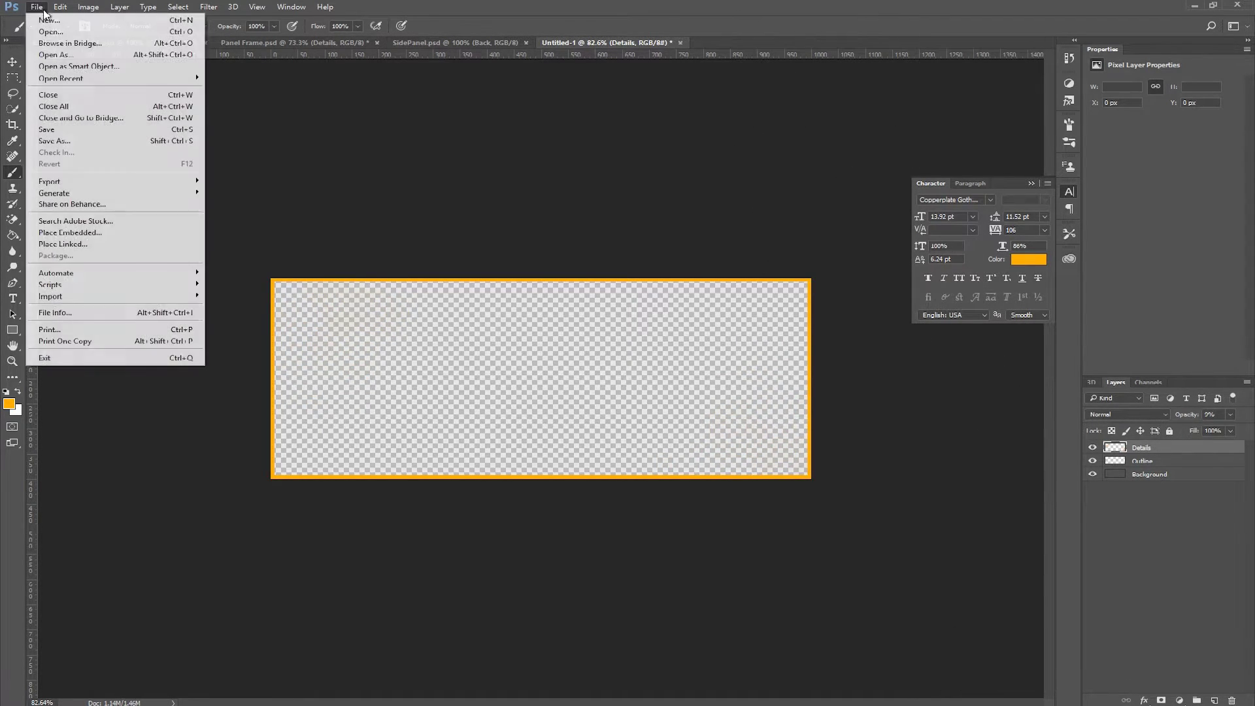
Save a PNG copy named TestUI, accepting the default PNG options.
left_click(116, 142)
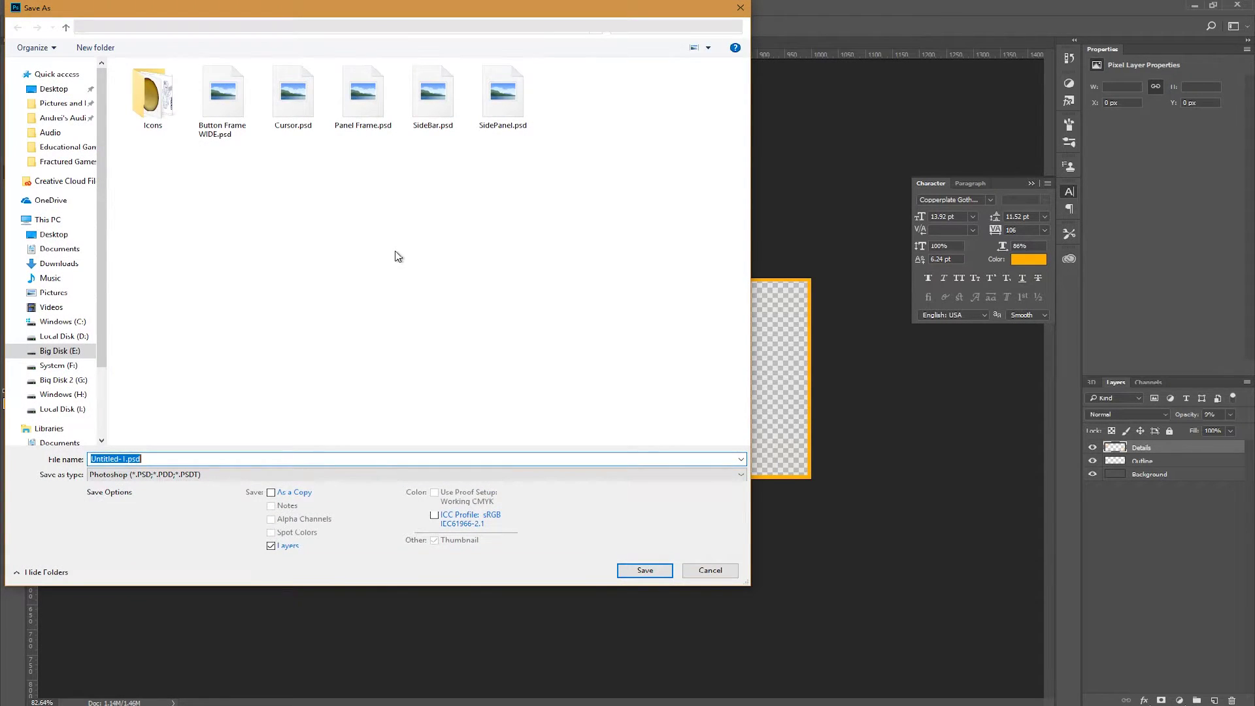
left_click(163, 474)
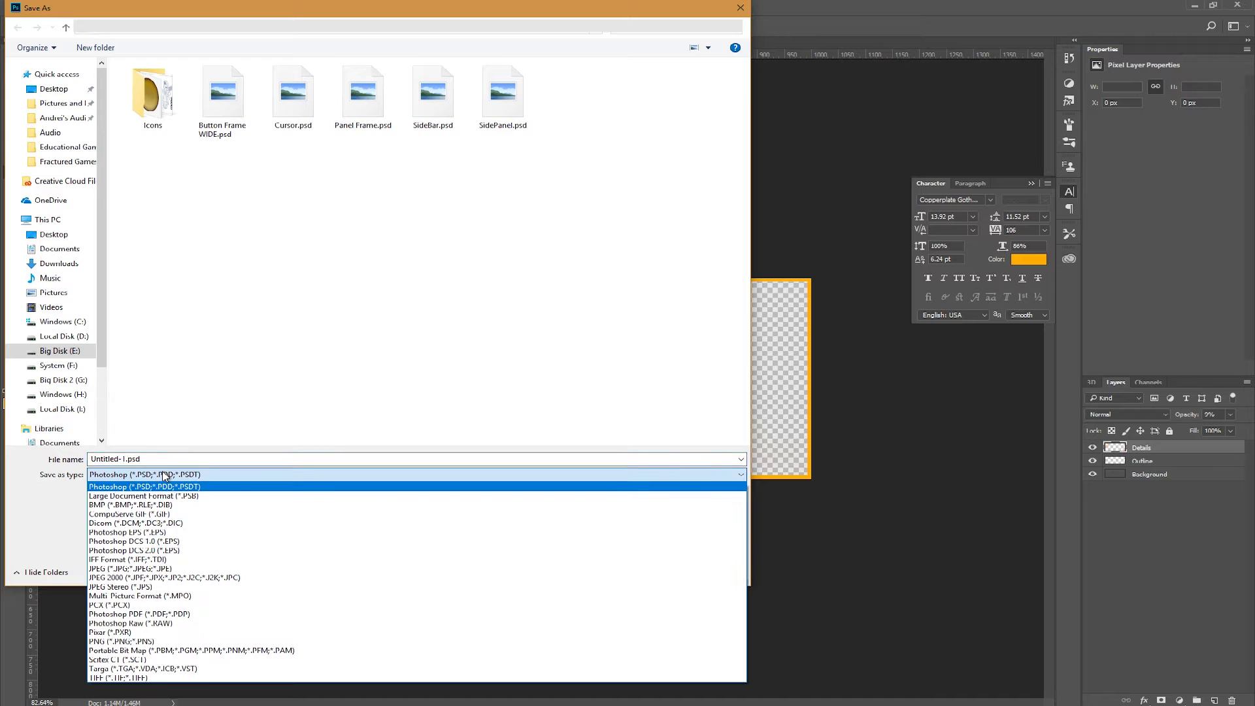
left_click(146, 641)
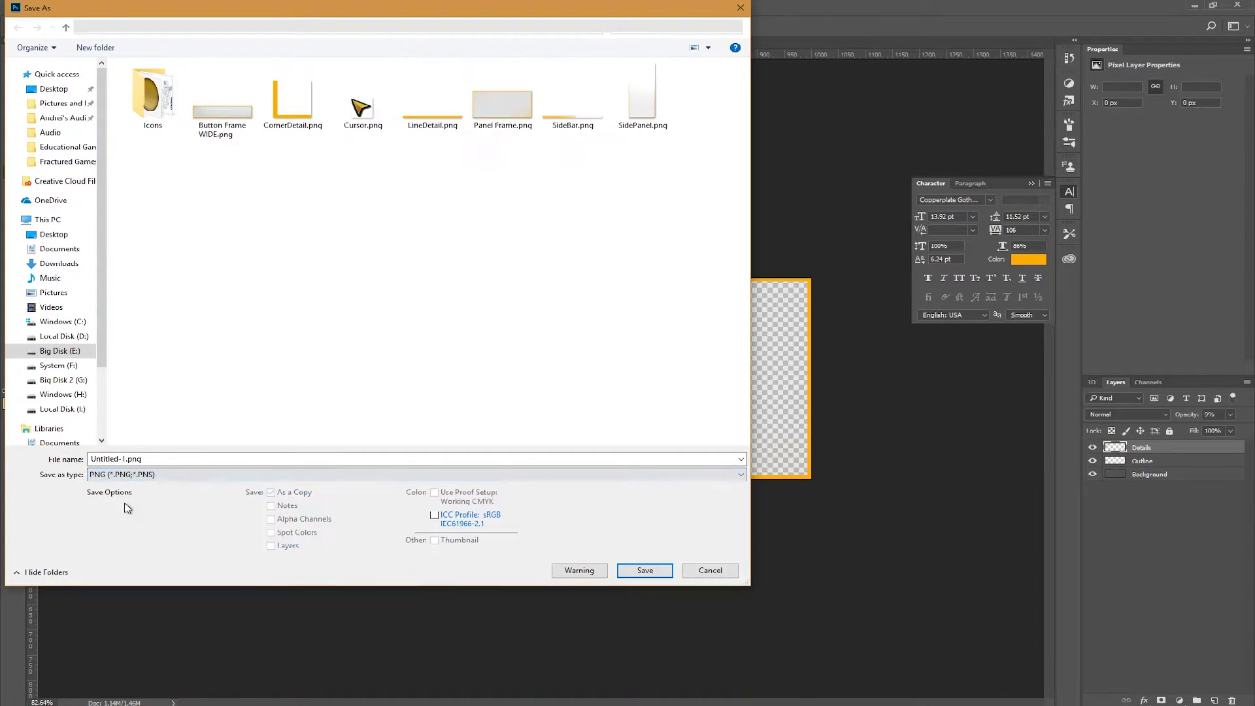
left_click(133, 459)
type("T")
key("Return")
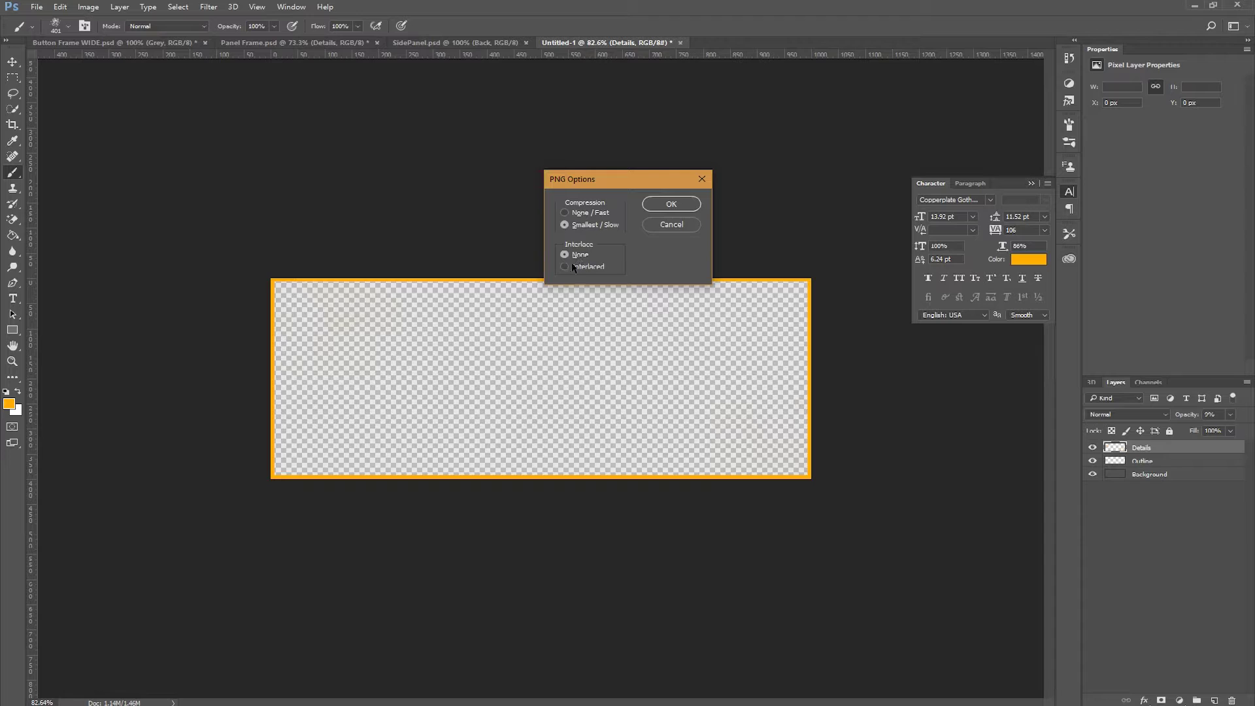
key("Return")
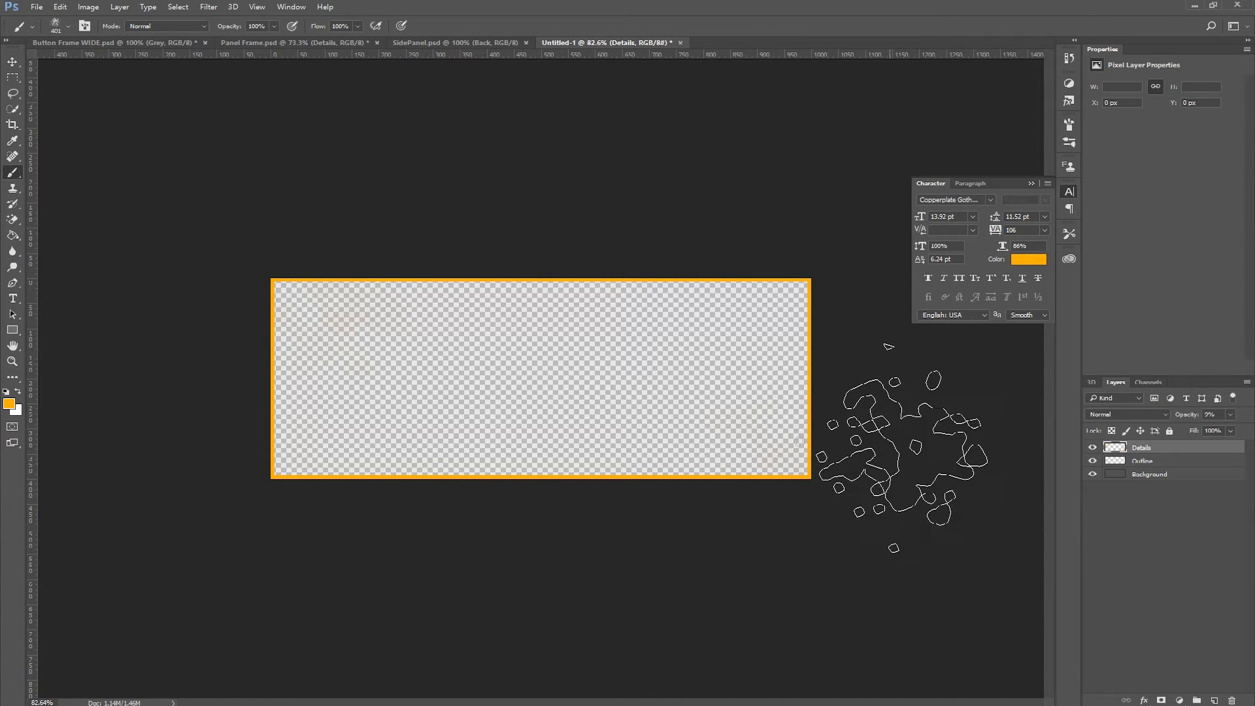
Flip through the SidePanel.psd, Panel Frame.psd and Button Frame WIDE.psd documents in turn.
left_click(444, 42)
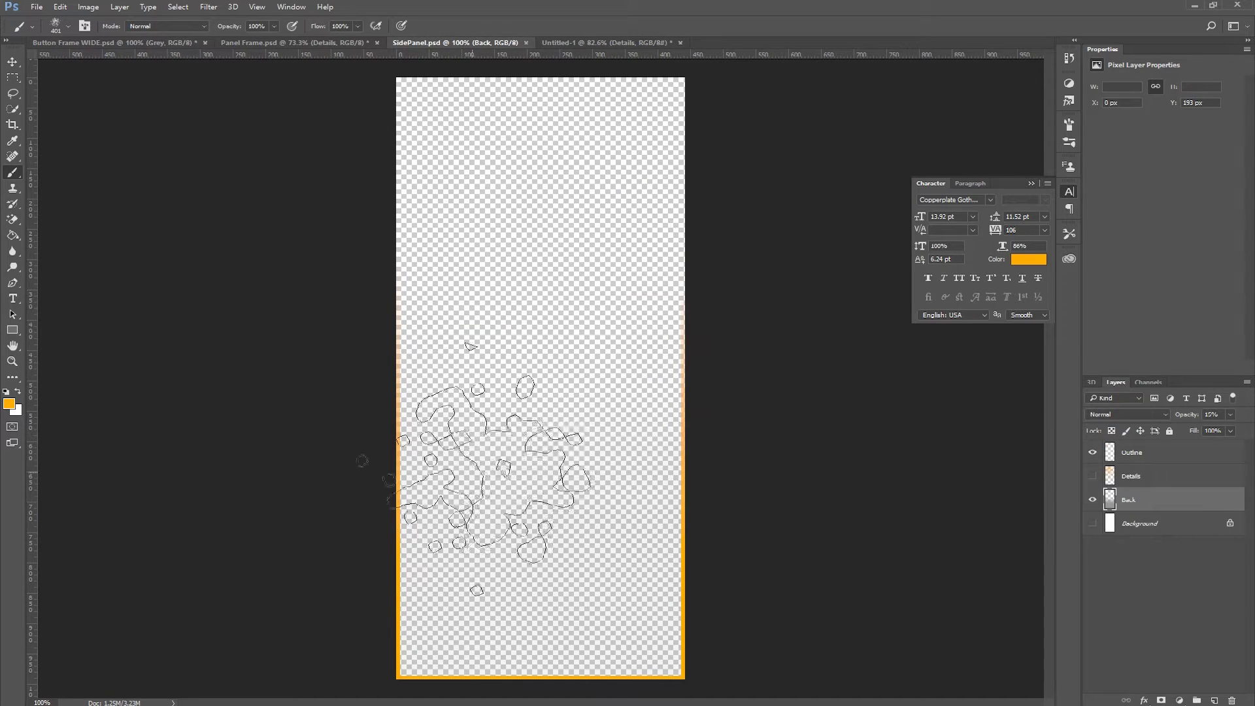
left_click(275, 42)
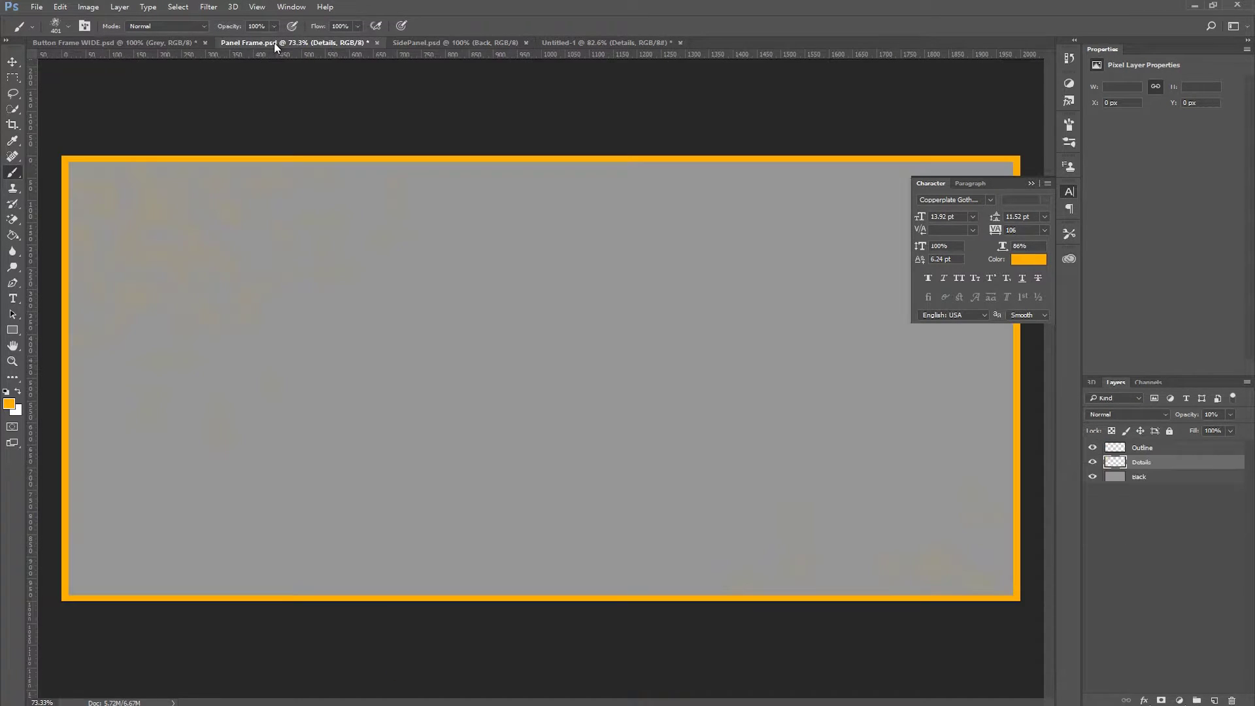
left_click(140, 42)
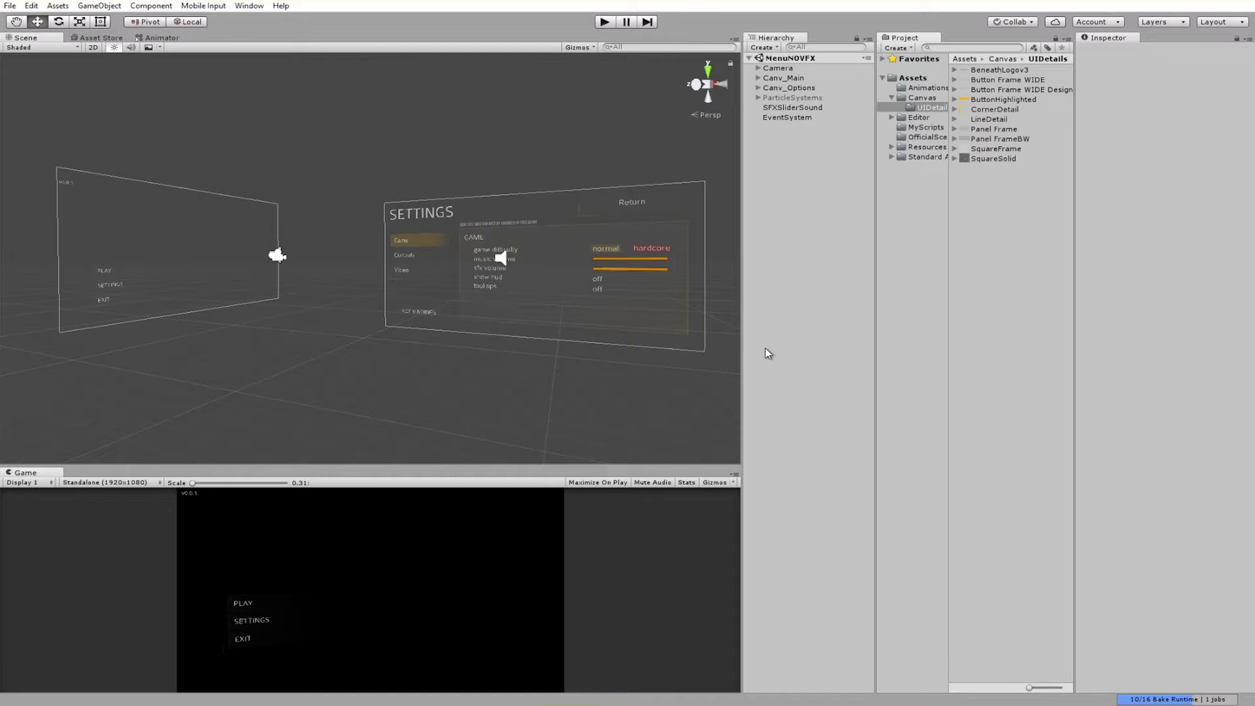
left_click_drag(1022, 170, 1000, 91)
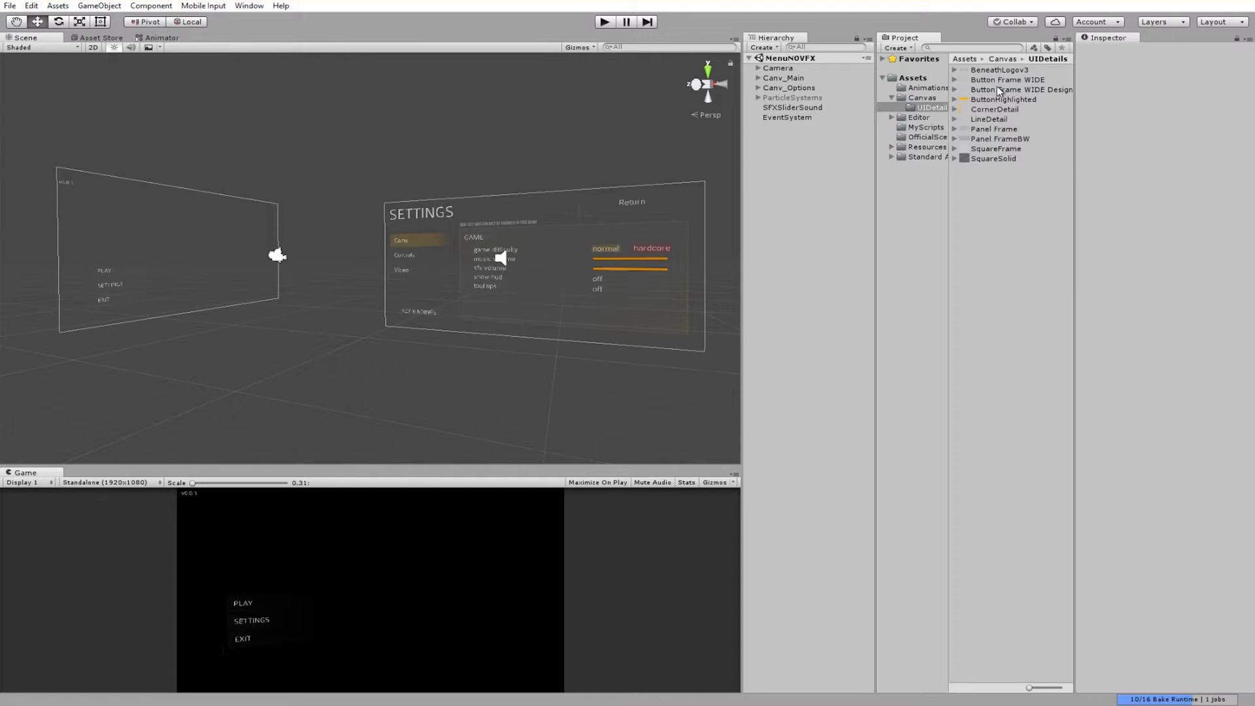
left_click(1006, 159)
left_click(1029, 70, "shift")
scroll(595, 271, "up", 3)
left_click_drag(595, 265, 588, 325, "alt")
left_click(550, 215)
left_click(187, 217)
left_click(826, 178)
left_click_drag(650, 353, 675, 357, "alt")
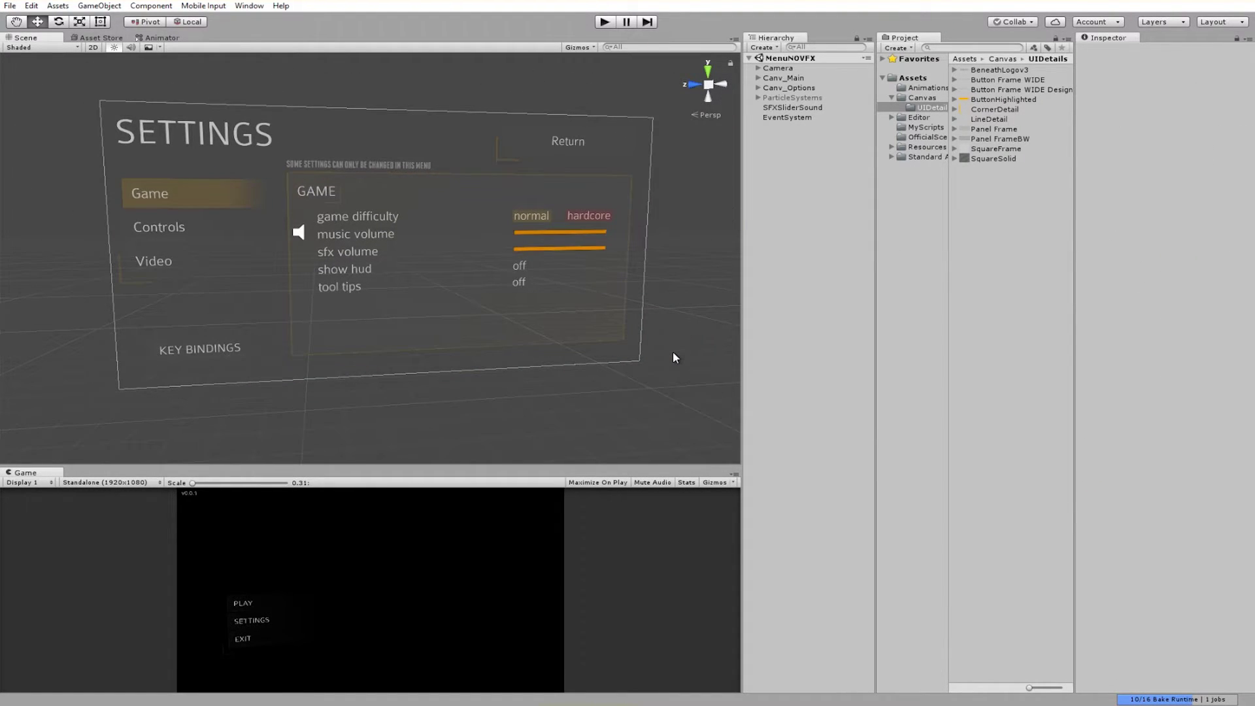
left_click_drag(637, 342, 502, 348, "alt")
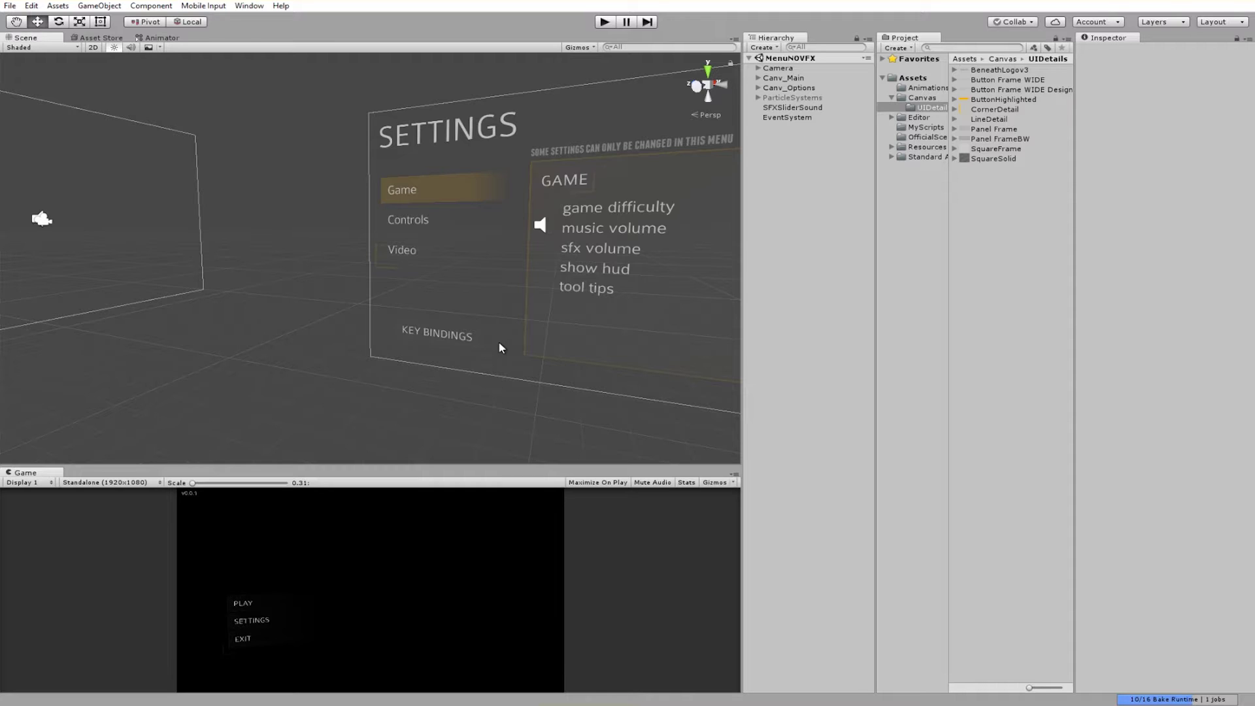
Select PanelGame, confirm its Image source is the Panel Frame sprite, and orbit to face it.
left_click(501, 348)
key("f")
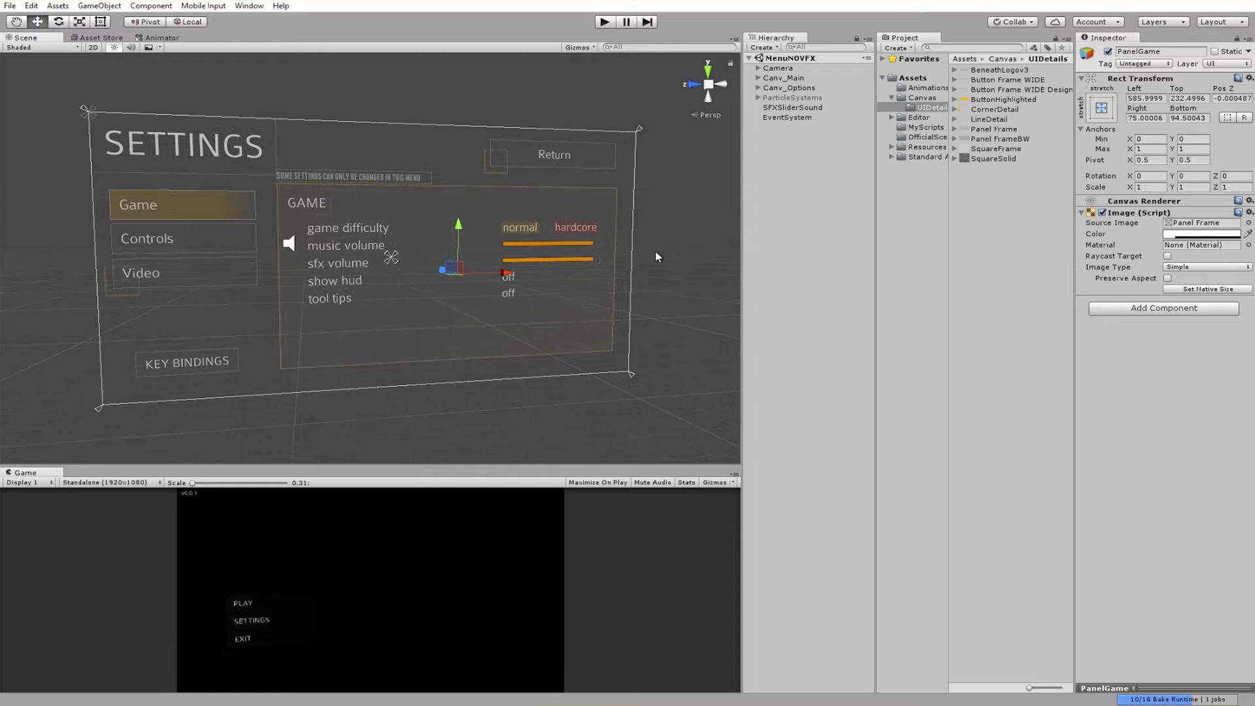
left_click(1186, 223)
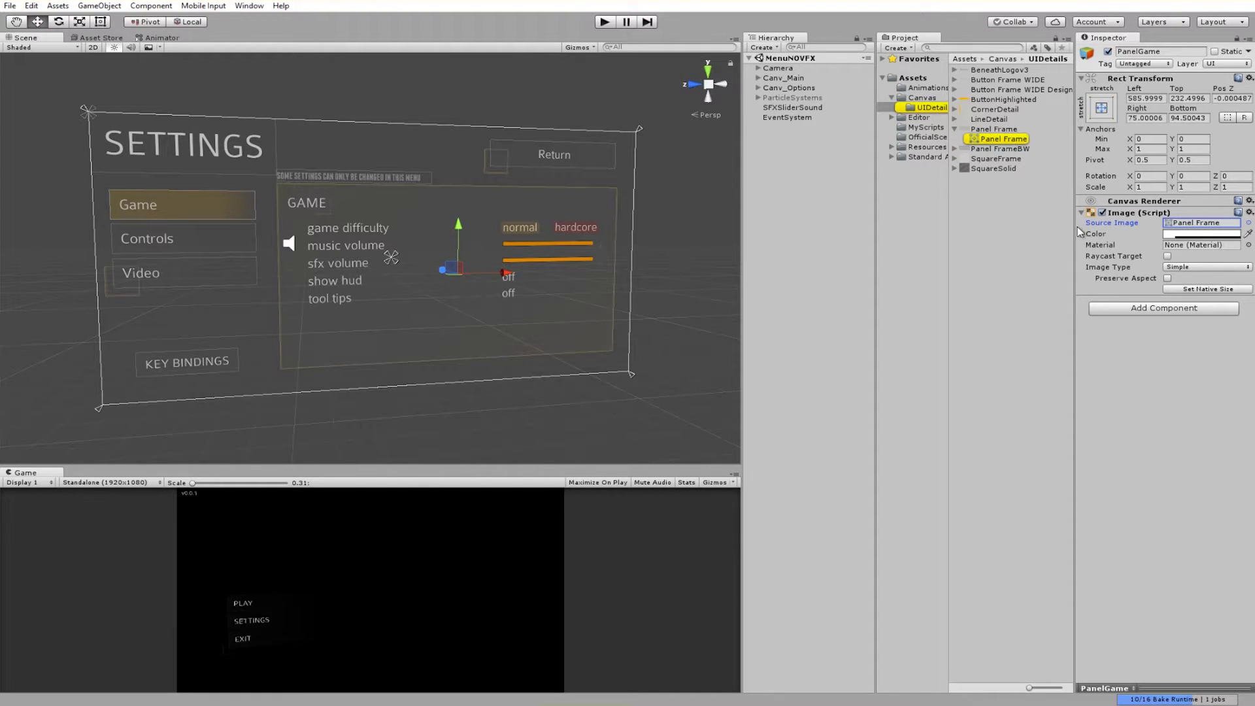
left_click(954, 129)
left_click_drag(408, 227, 366, 242, "alt")
left_click(833, 367)
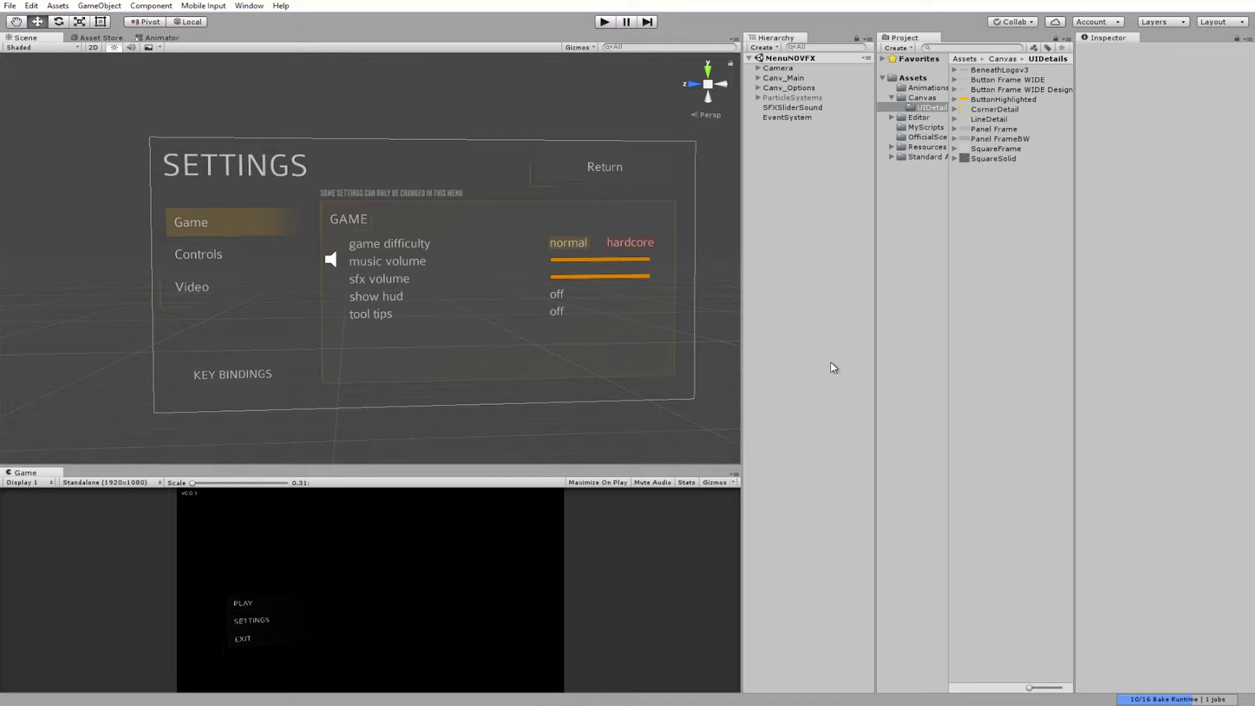
left_click_drag(611, 311, 575, 300, "alt")
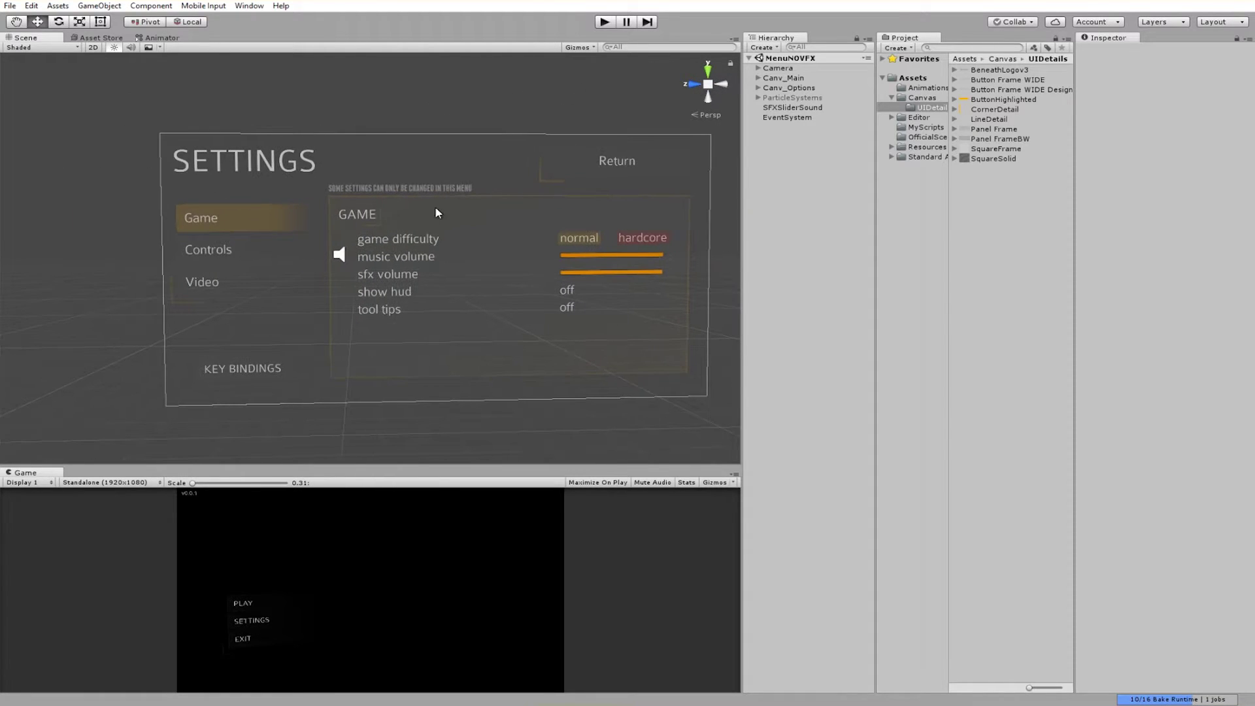
left_click(394, 186)
Expand Canv_Options and inspect the Game, Controls and Video buttons, expanding the Game button's text.
key("f")
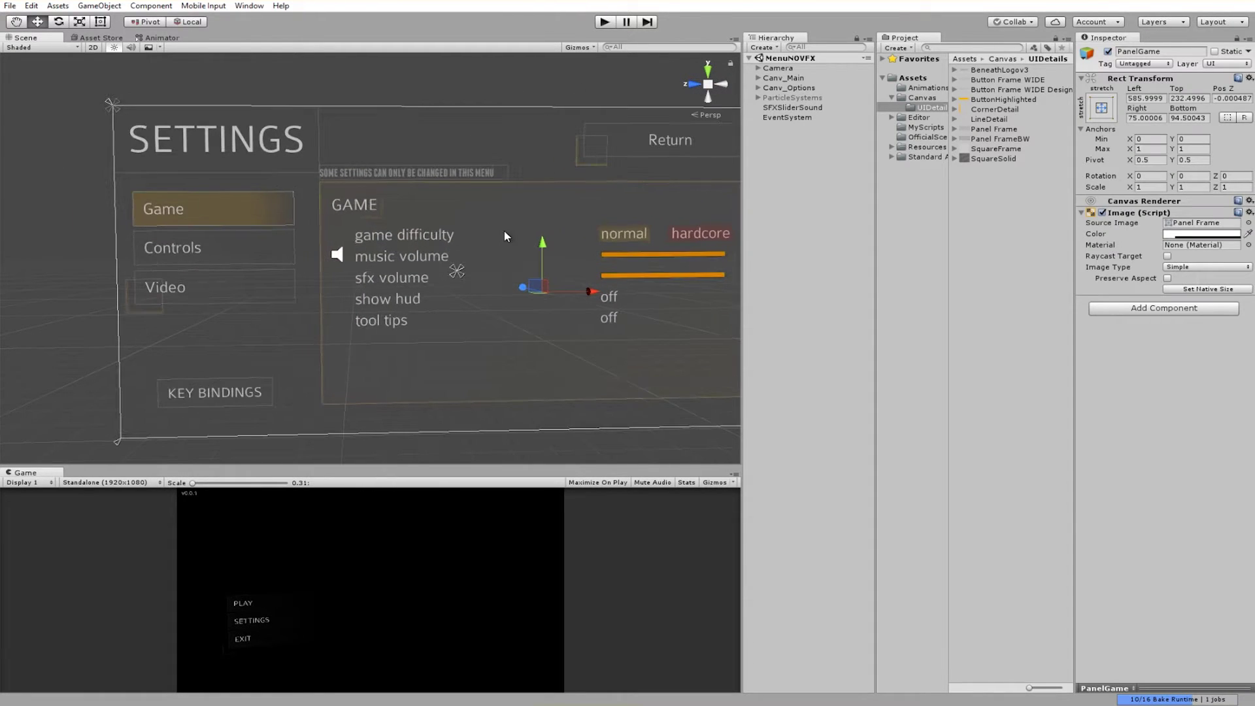
left_click(758, 88)
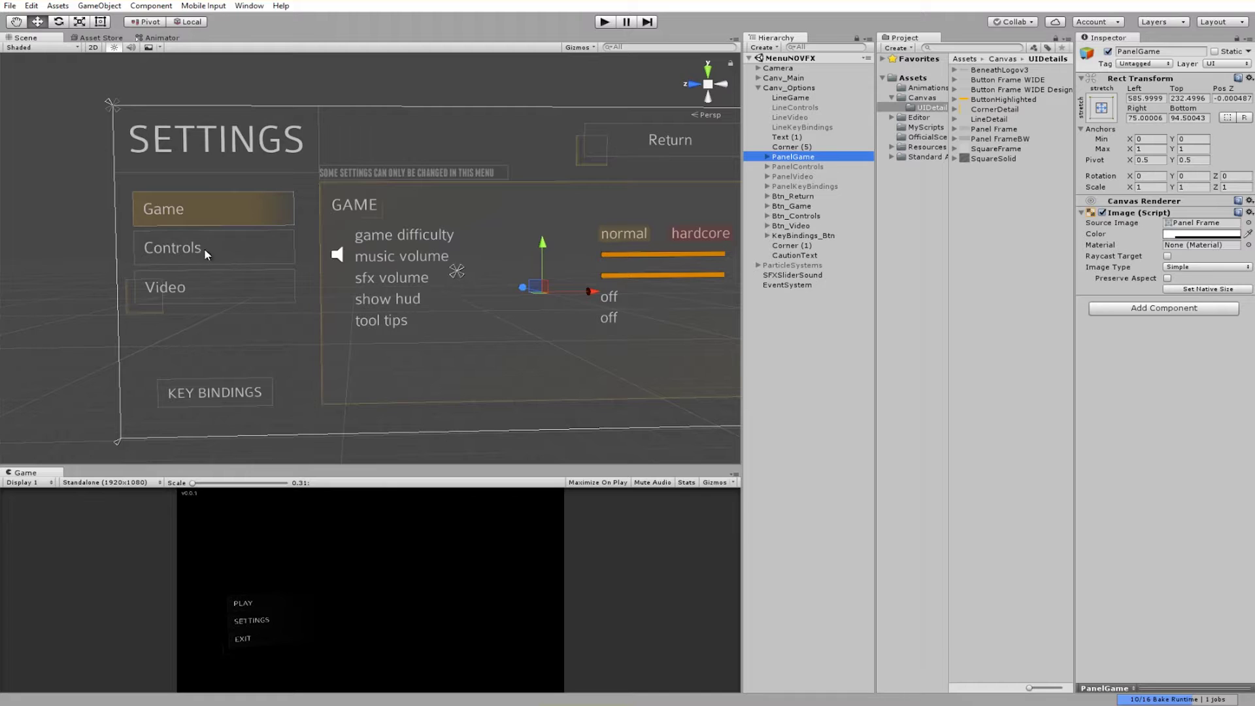
left_click(222, 211)
left_click(223, 256)
left_click(225, 291)
left_click(284, 239)
left_click(265, 217)
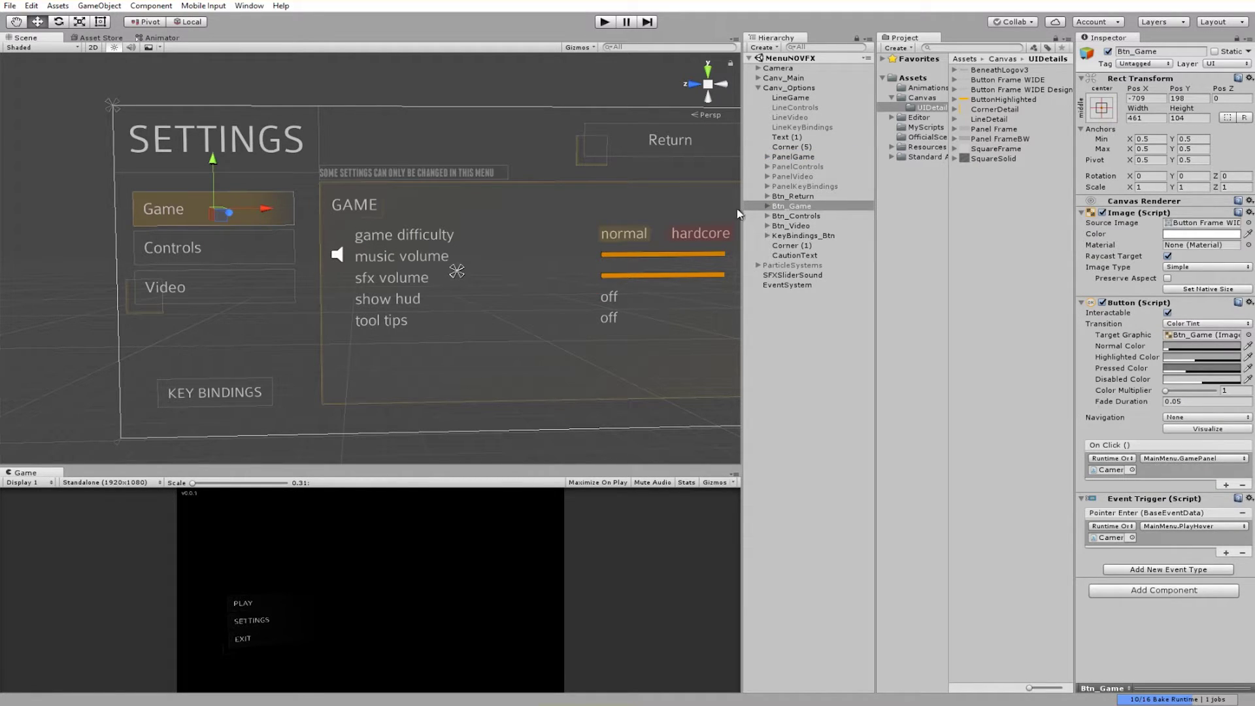
left_click(781, 207)
left_click(767, 206)
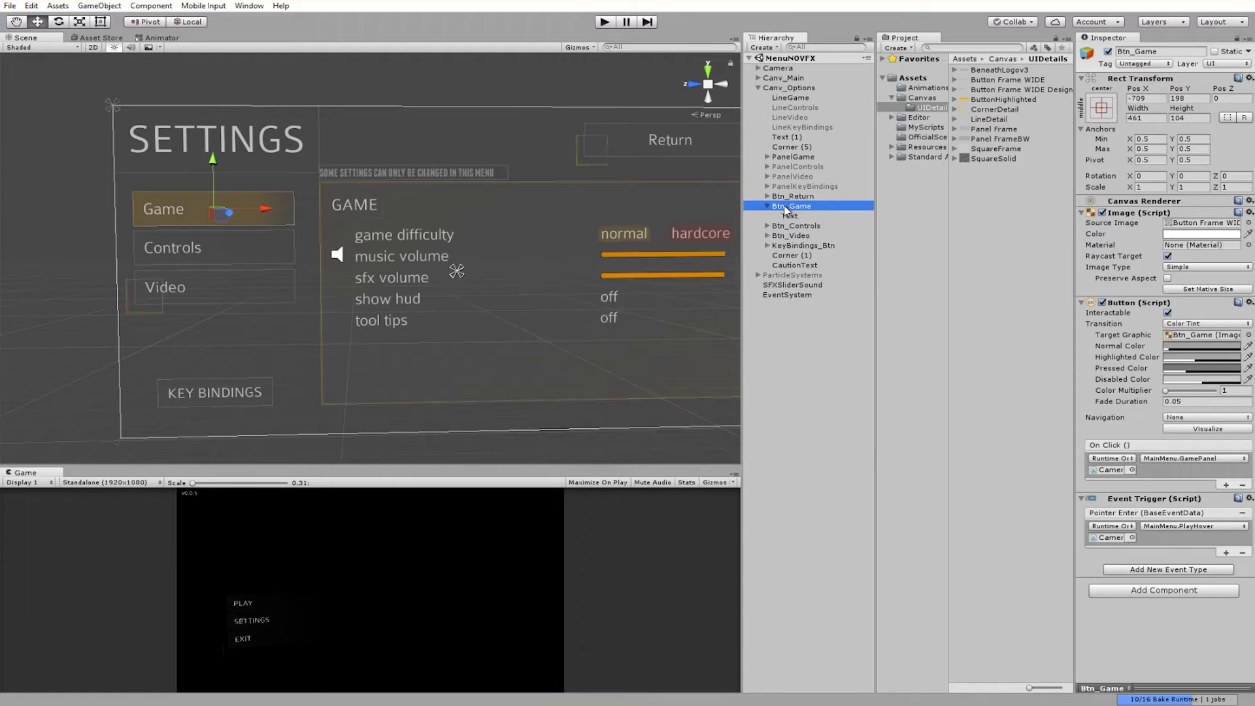
Select the Game, Controls and Video panels, briefly activating PanelControls before deactivating it again.
left_click(811, 159)
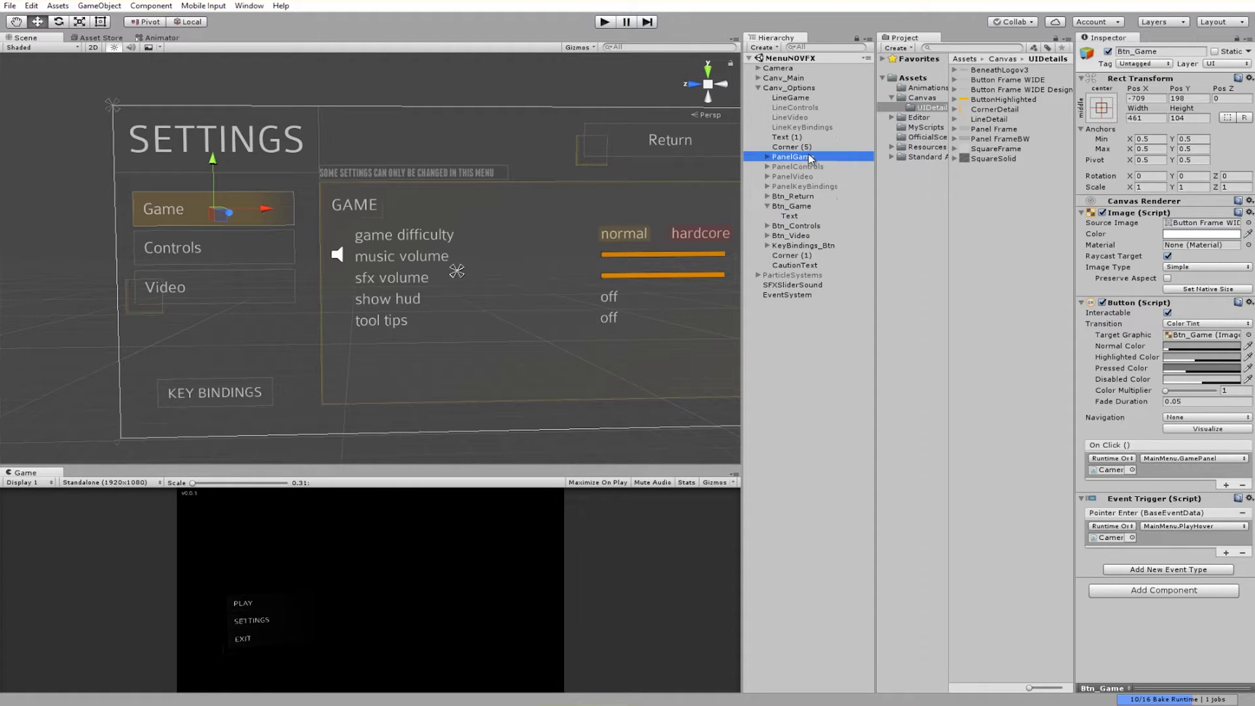
left_click(809, 167)
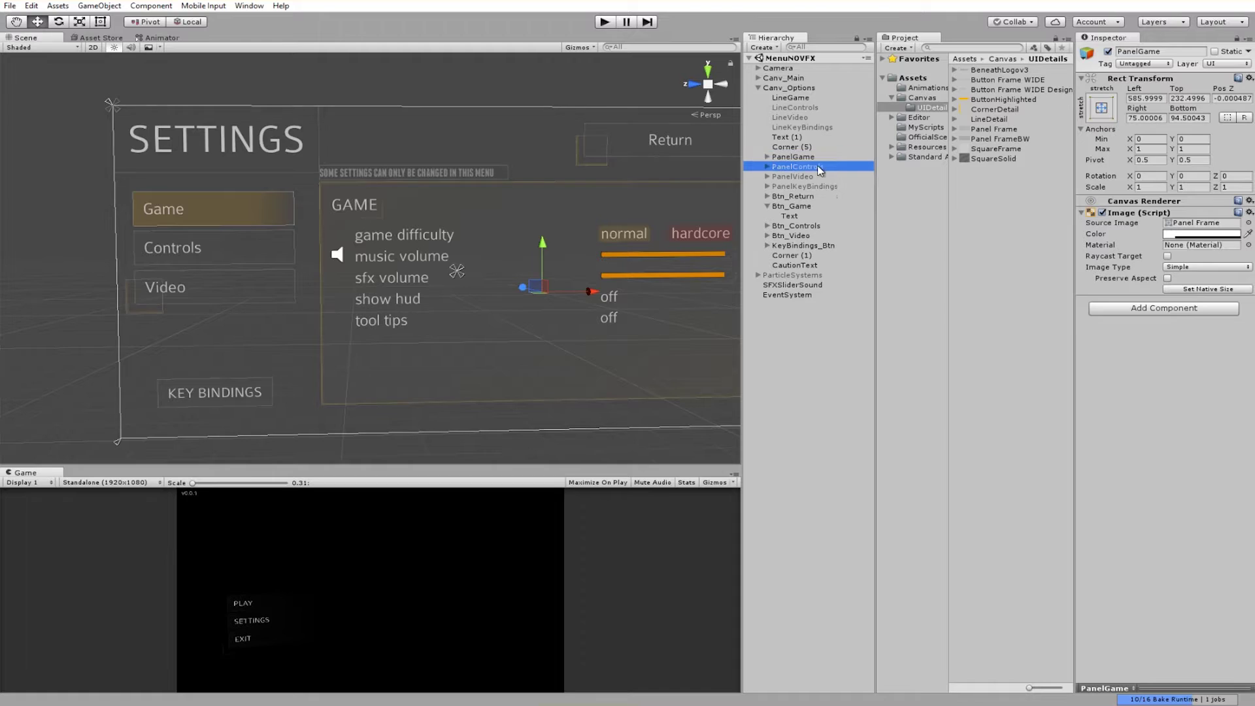
left_click(817, 176)
left_click(825, 167)
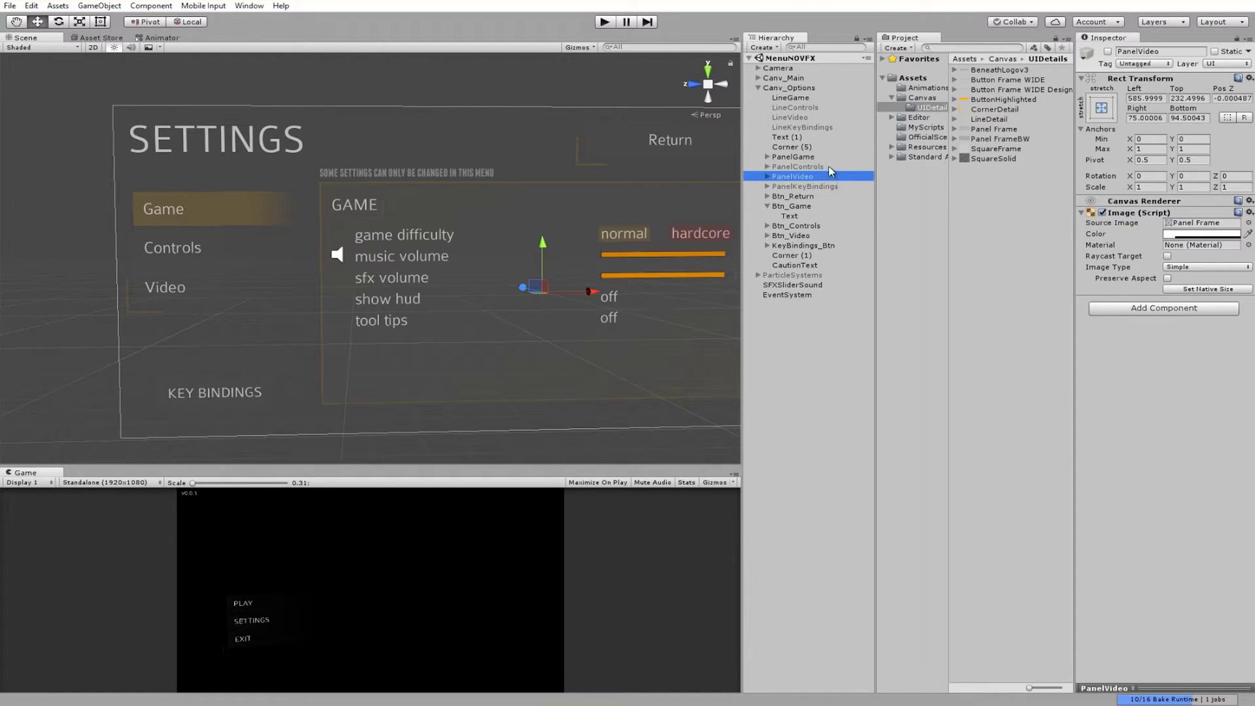
left_click(1107, 52)
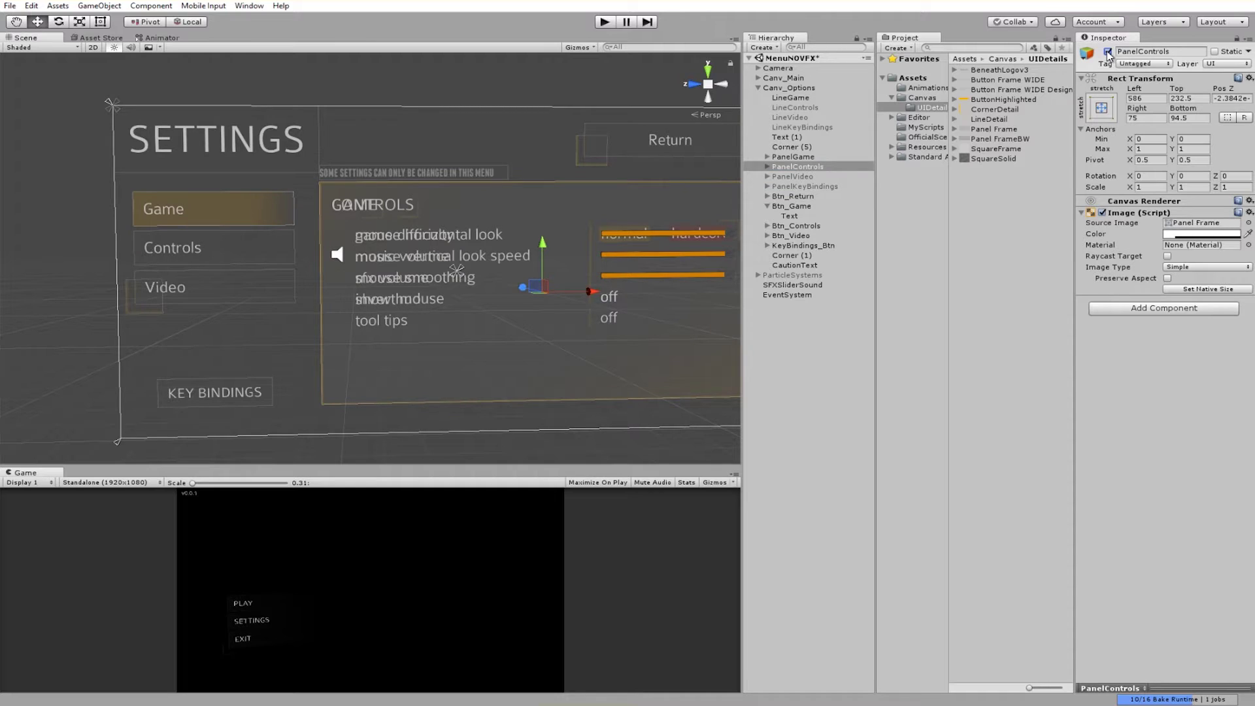
left_click(1107, 52)
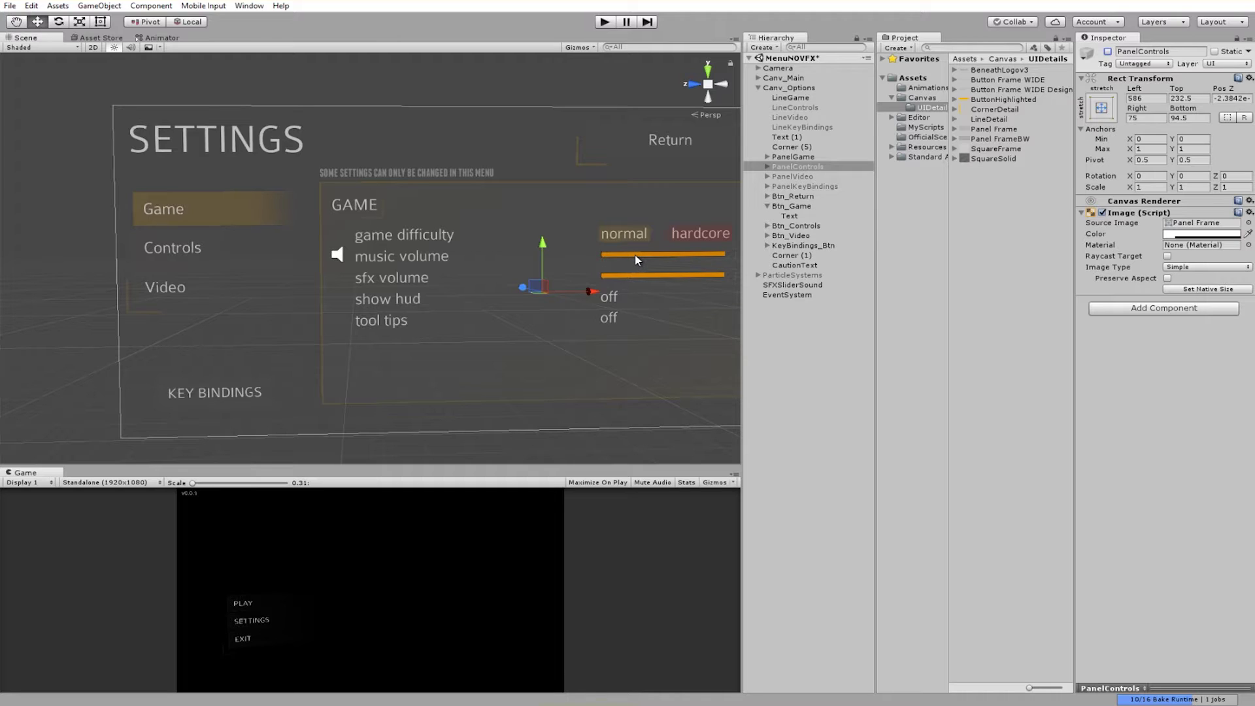
Inspect the GAME heading and Game button, expanding the Controls and Video buttons' children.
left_click_drag(634, 255, 519, 277, "alt")
left_click(434, 209)
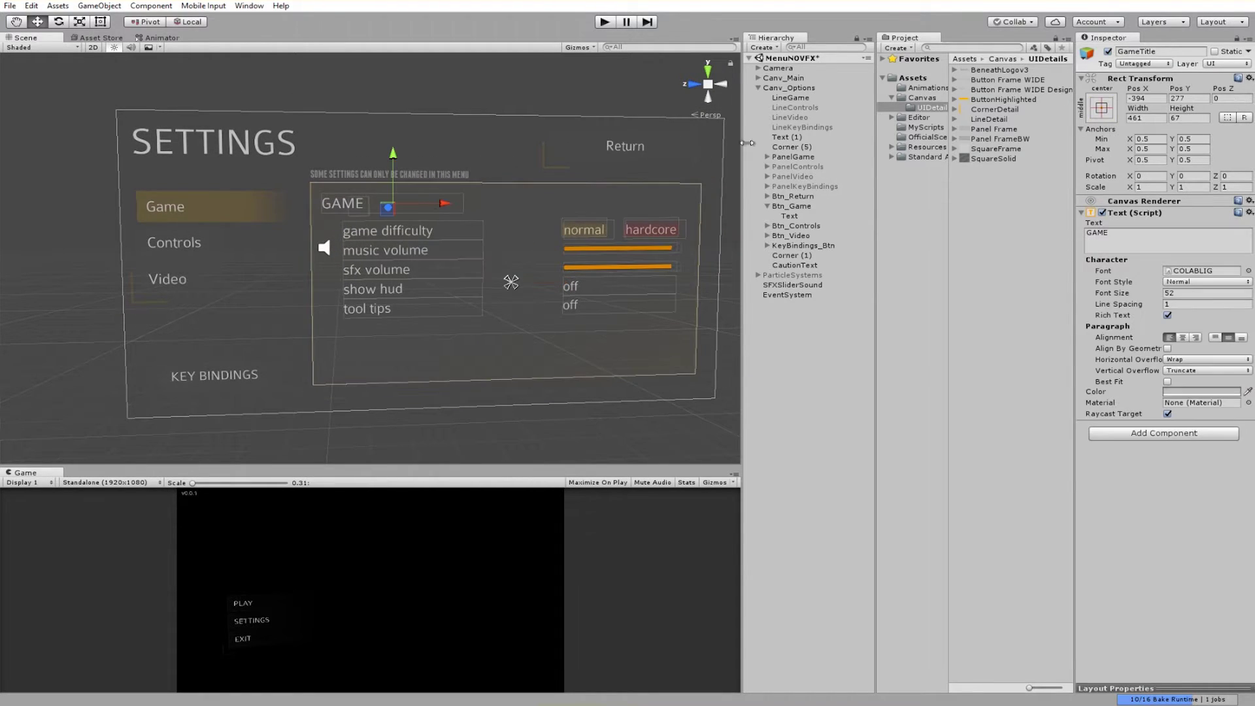
left_click(212, 201)
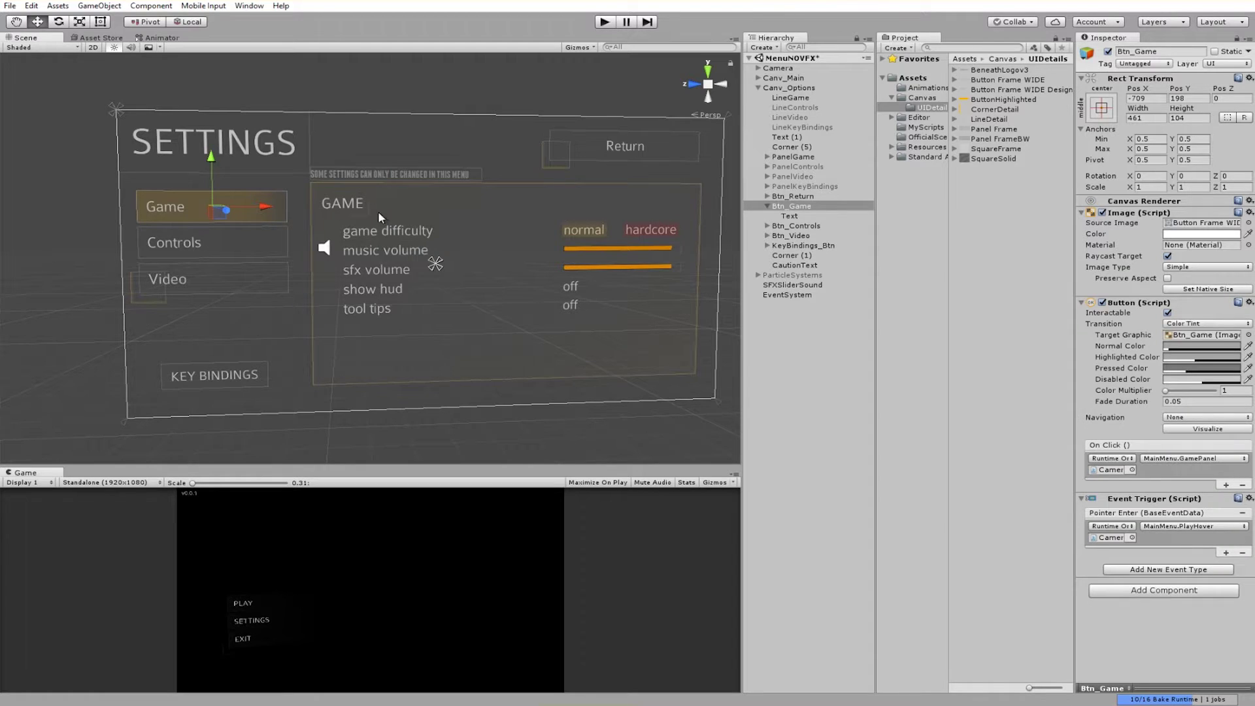
key("f")
left_click(767, 226)
left_click(767, 245)
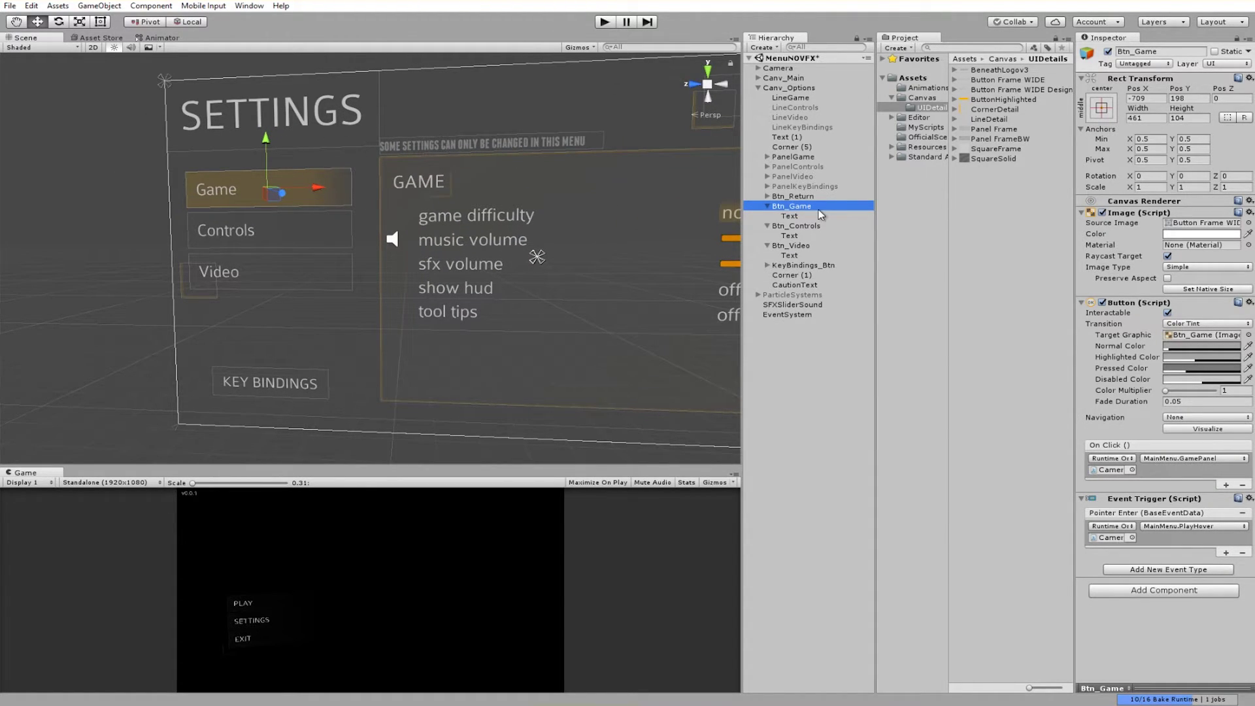
scroll(518, 226, "up", 2)
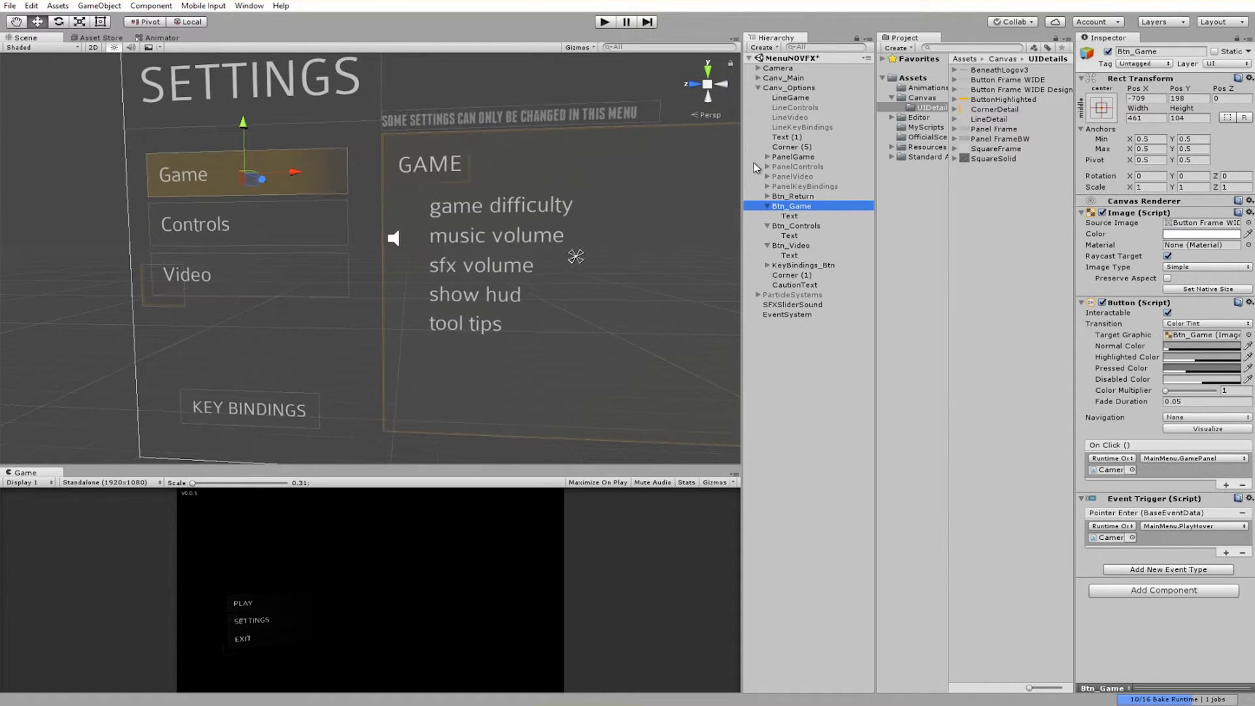
middle_click_drag(642, 186, 645, 280)
Check the Corner (5) decoration and KEY BINDINGS button, then collapse the three buttons' children.
left_click(791, 146)
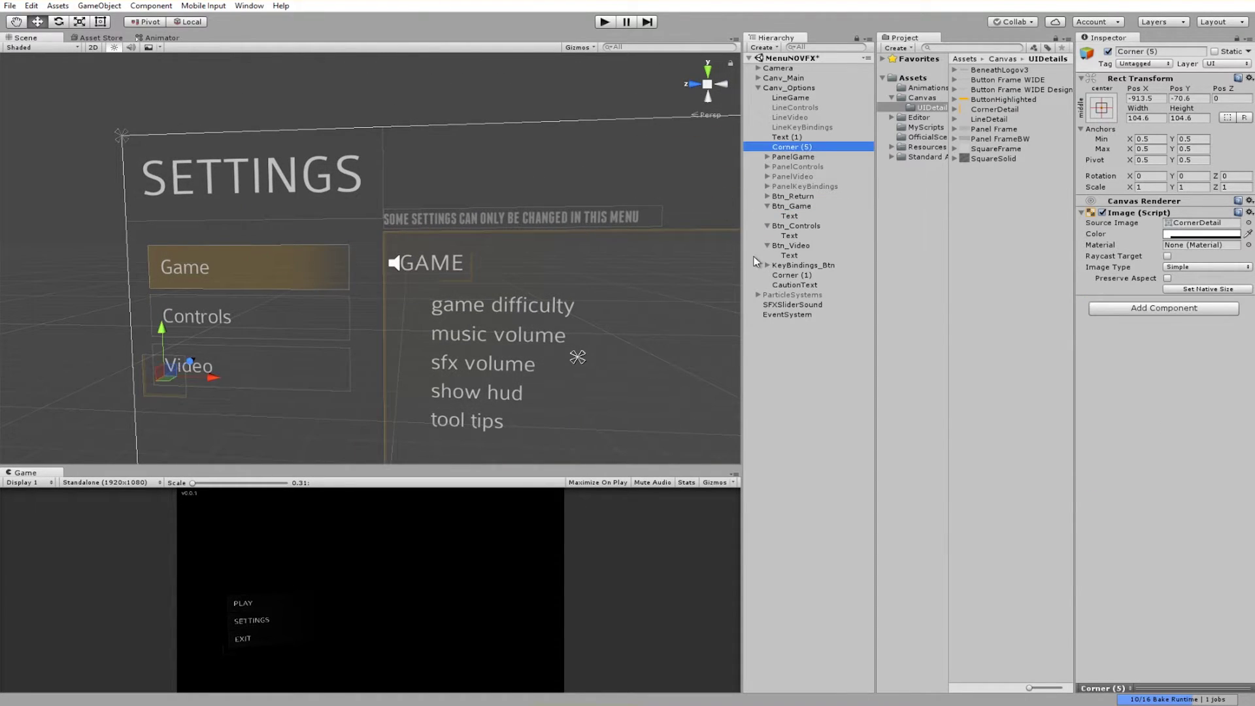
key("f")
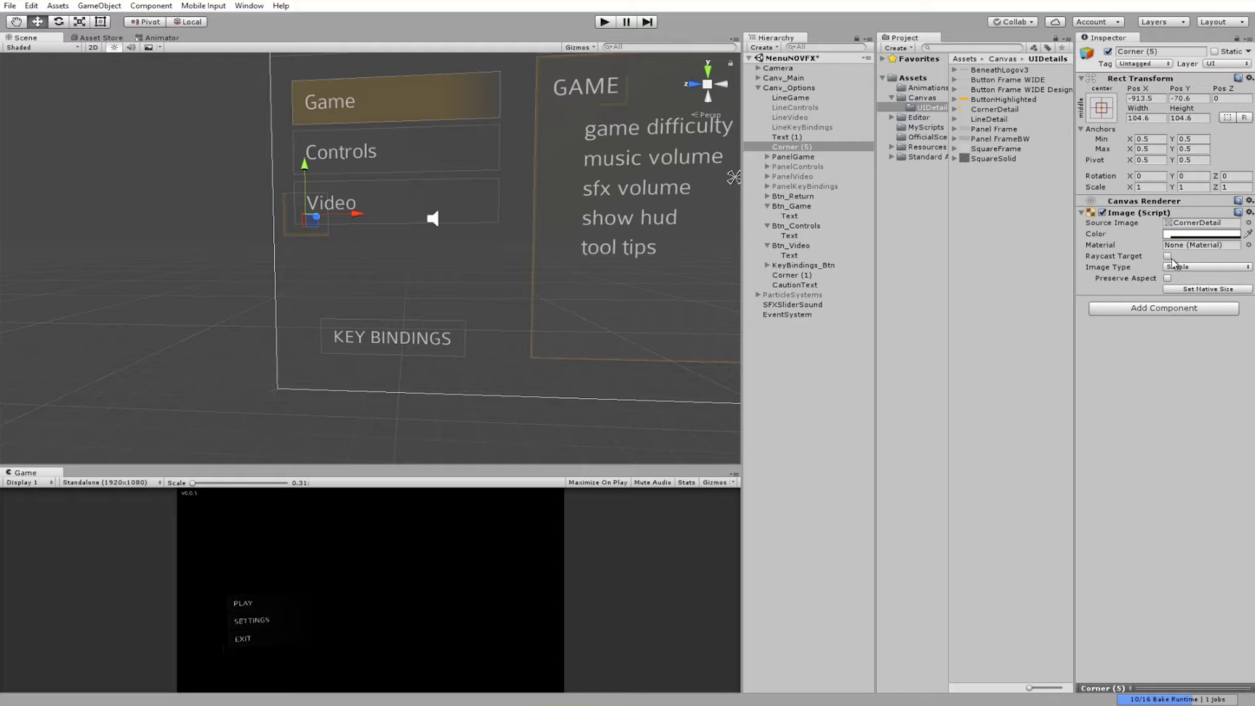
left_click(1168, 257)
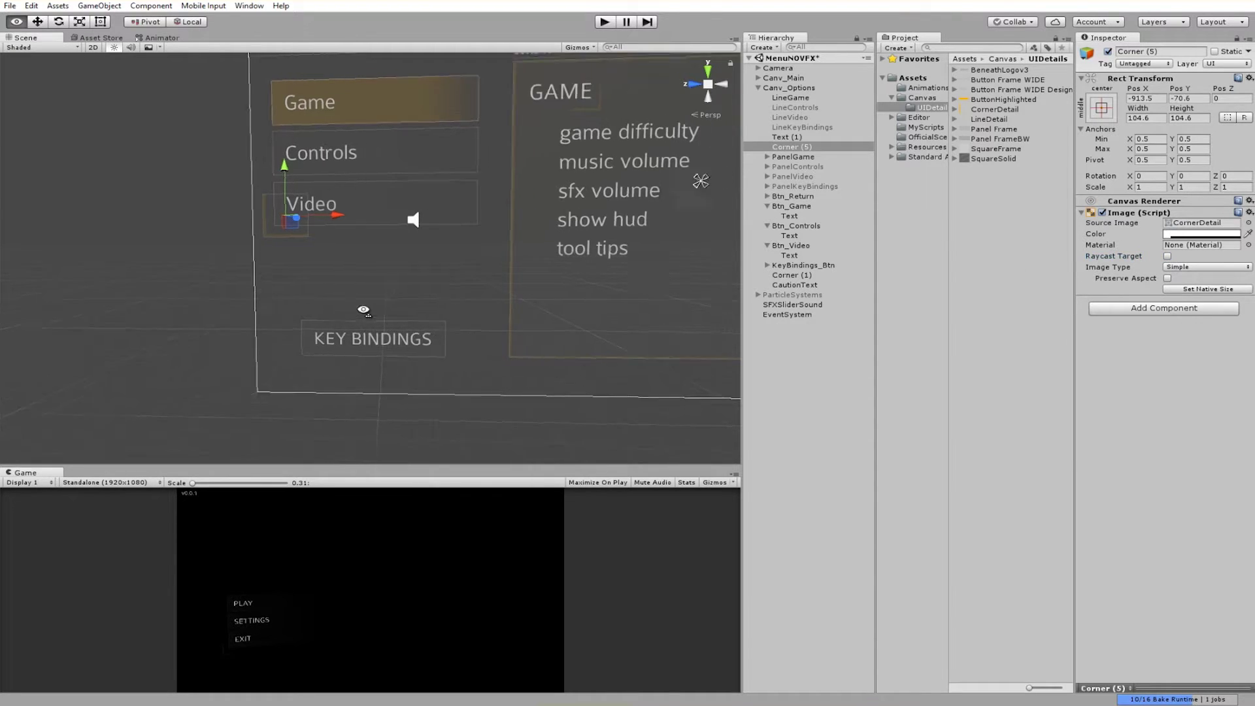
left_click(350, 370)
left_click(768, 206)
left_click(767, 216)
left_click(768, 225)
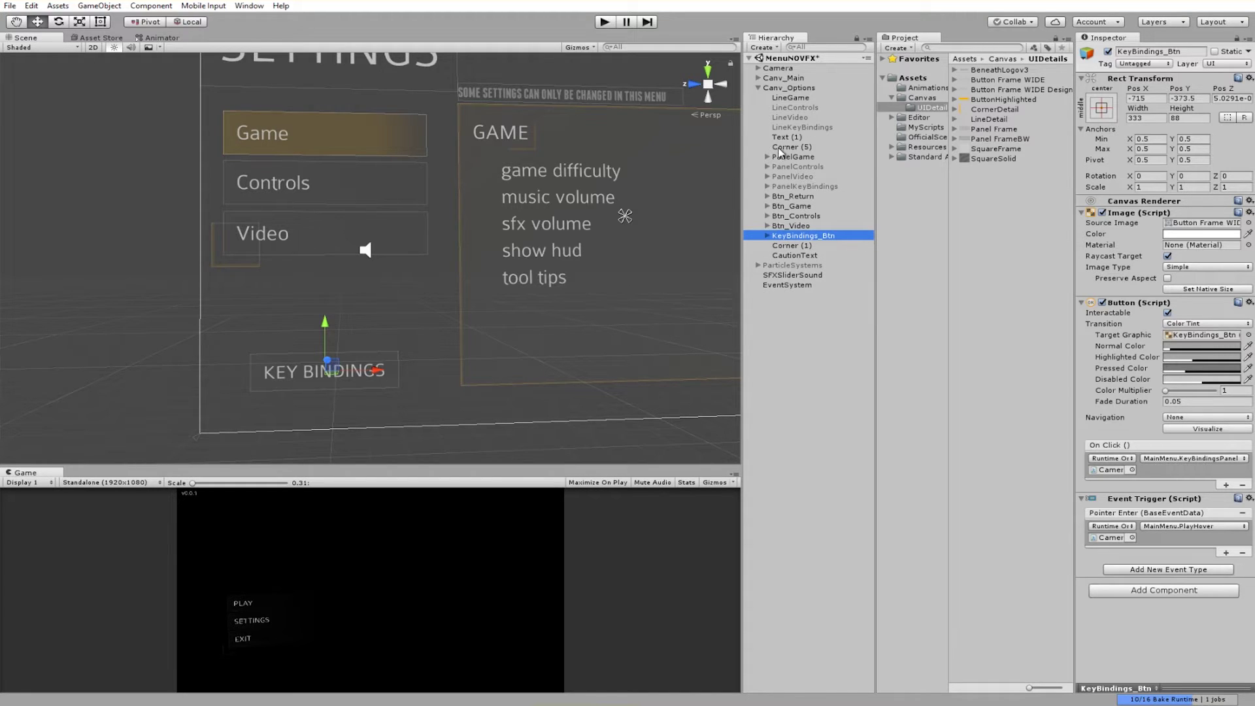
Step through the Game and key bindings panels and the Game, Controls and Video buttons.
left_click(807, 158)
key("Down")
key("Down")
key("Down")
left_click(813, 206)
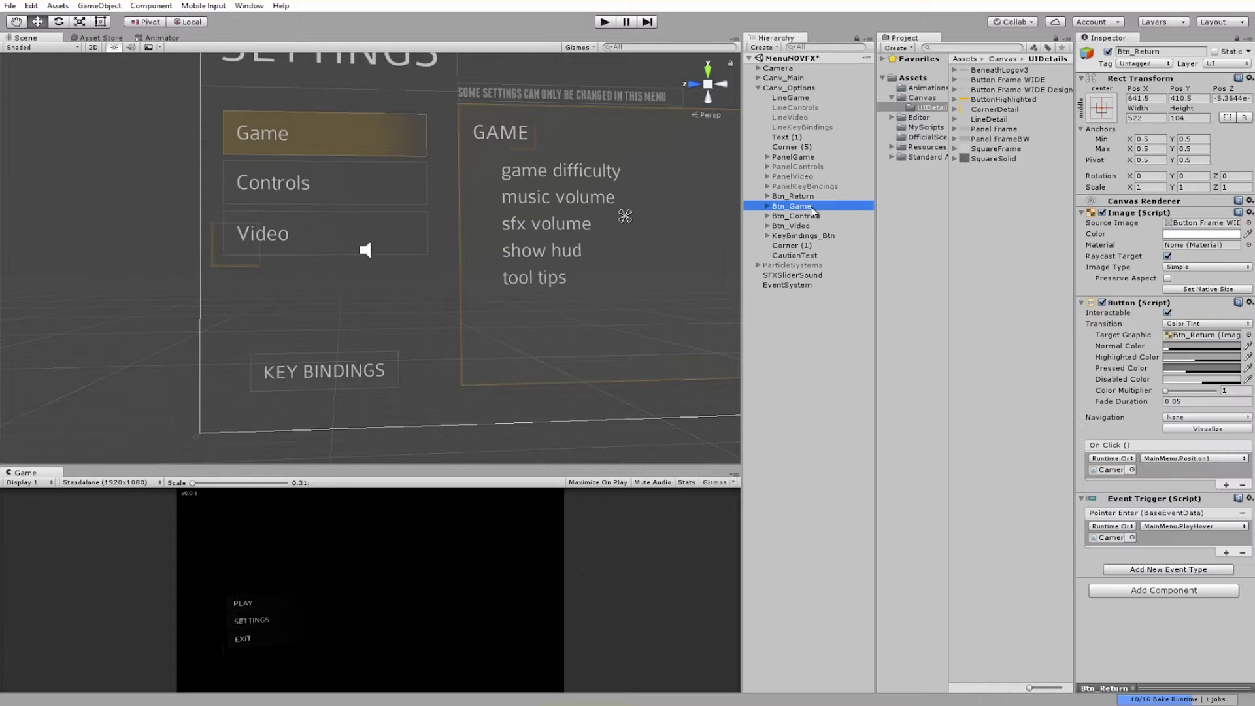
left_click(811, 215)
left_click(808, 226)
key("Up")
key("Up")
key("Up")
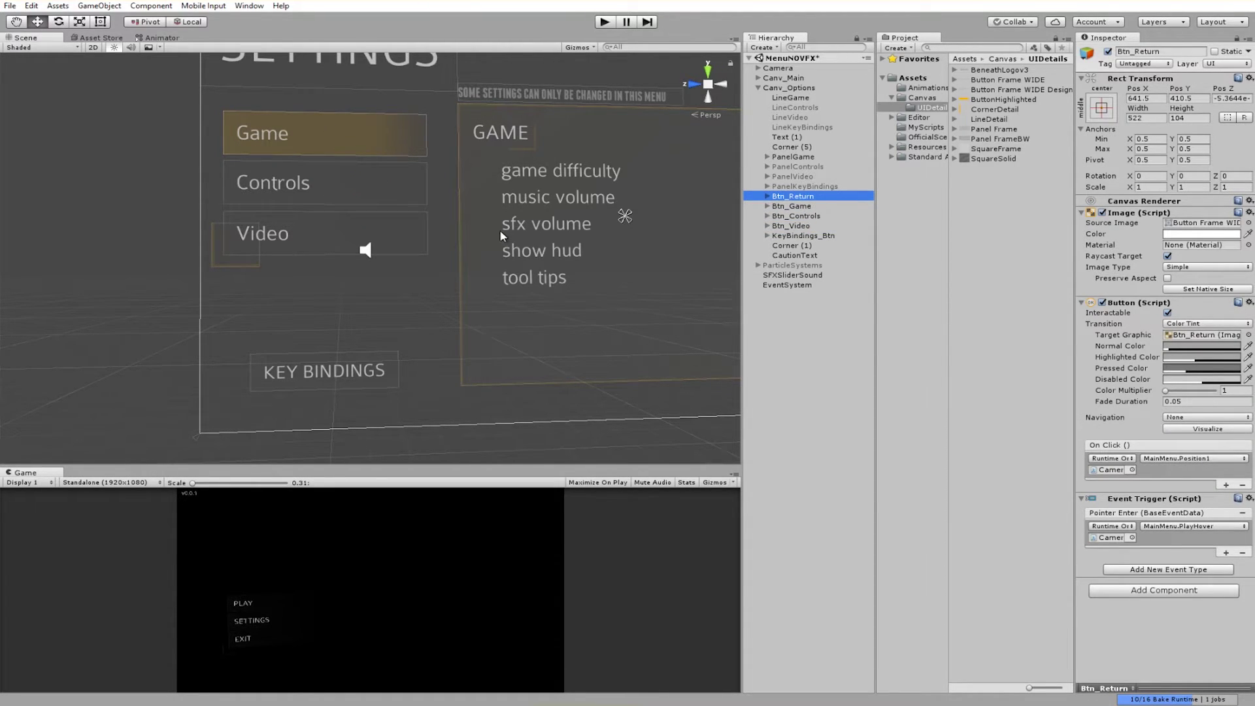
middle_click_drag(510, 241, 505, 270)
With the Rect tool, drag Controls down to Pos Y 33.7 and Game down toward Pos Y 71.
left_click(313, 213)
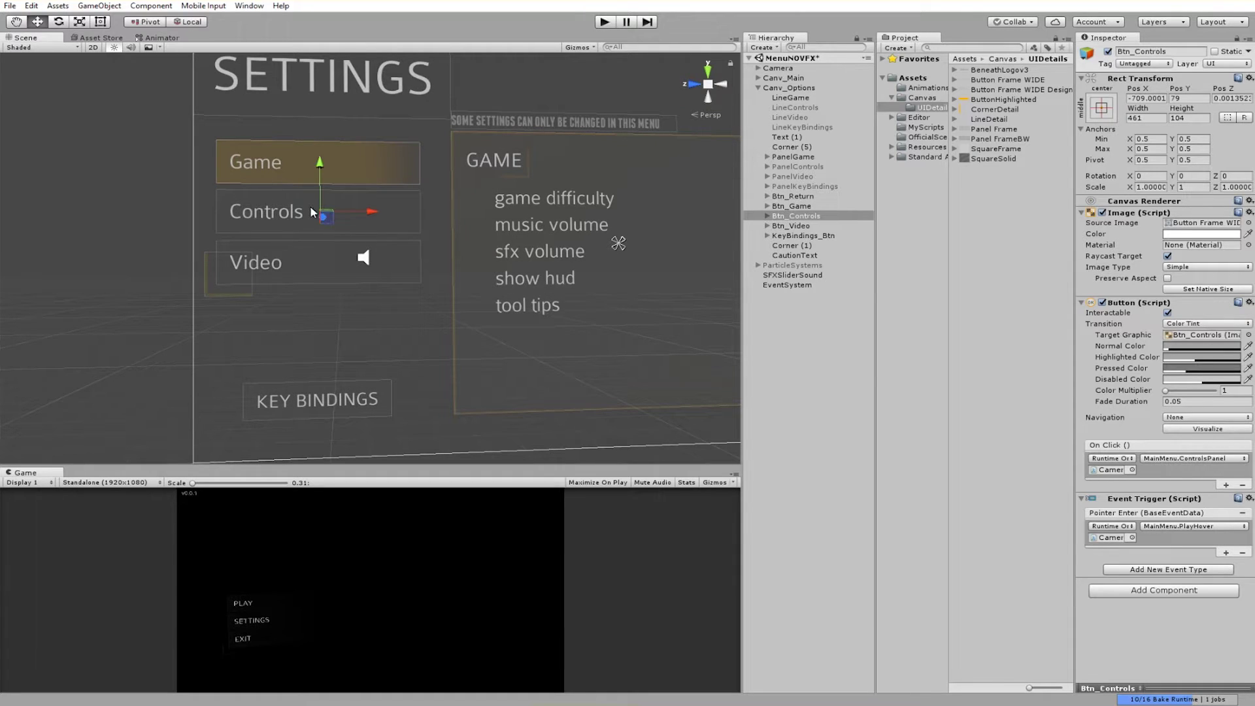
key("r")
key("t")
left_click_drag(355, 204, 364, 242)
left_click(358, 162)
left_click_drag(358, 162, 371, 206)
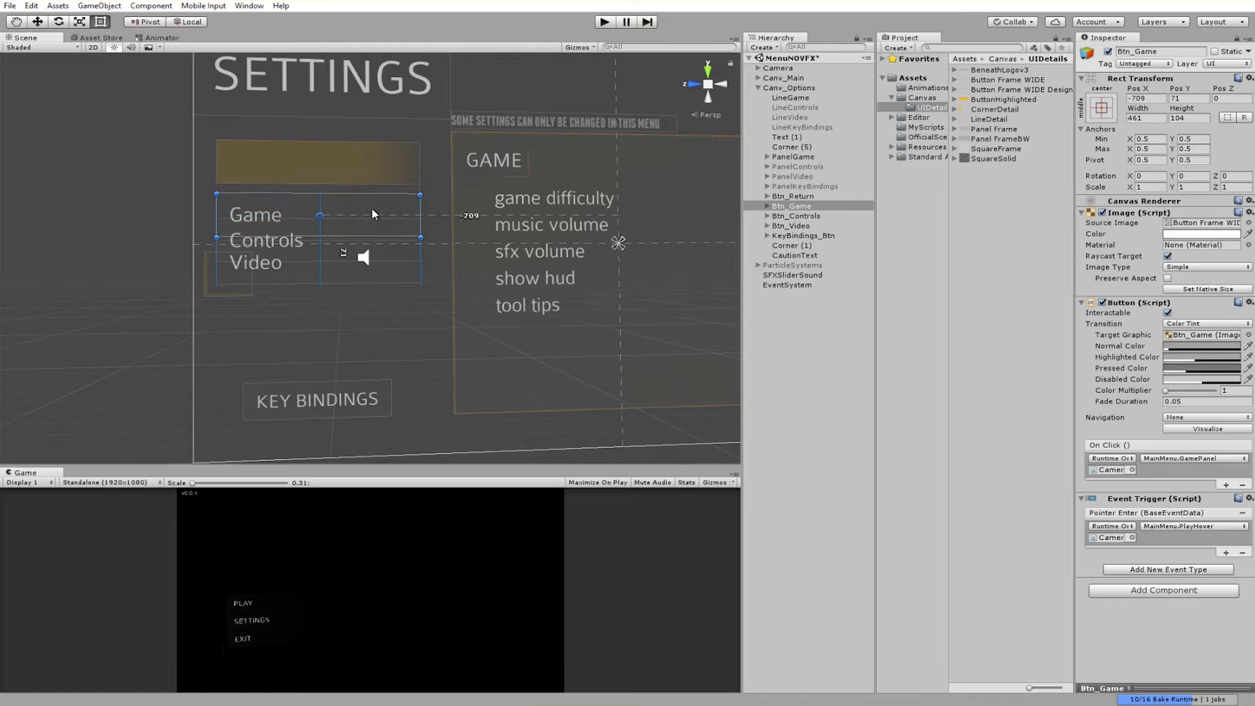